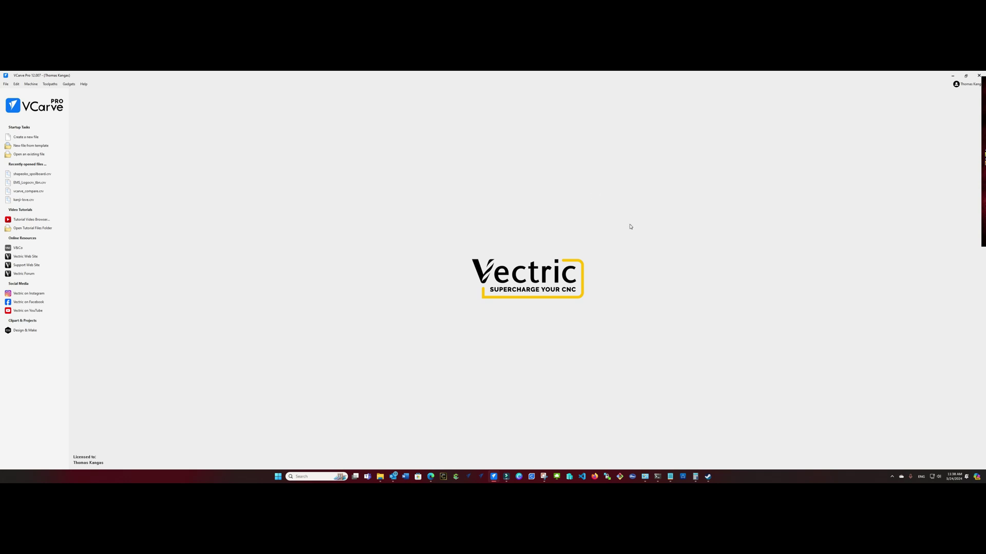
Create a new blank job 1205 mm wide, 584 mm high and 24 mm thick
click(24, 137)
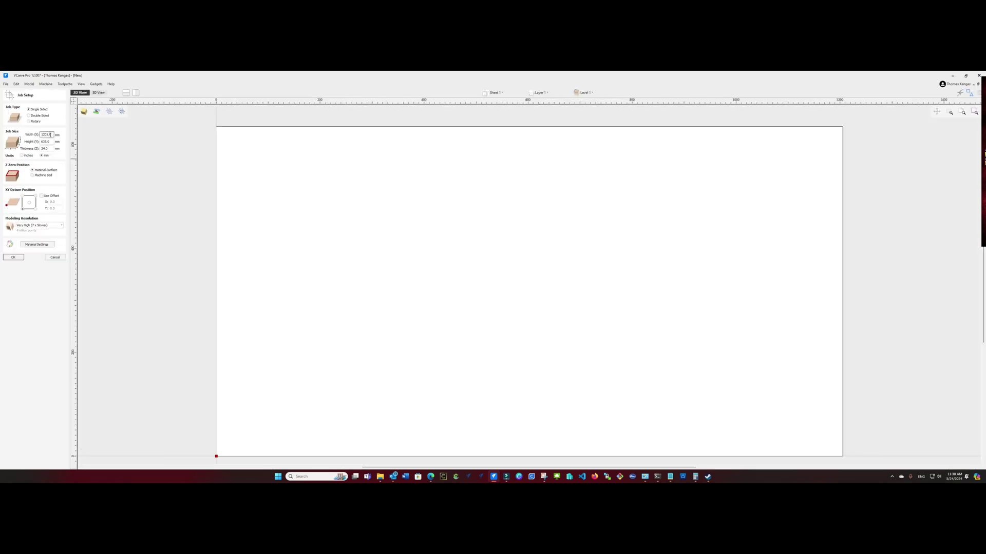
drag(52, 142, 41, 142)
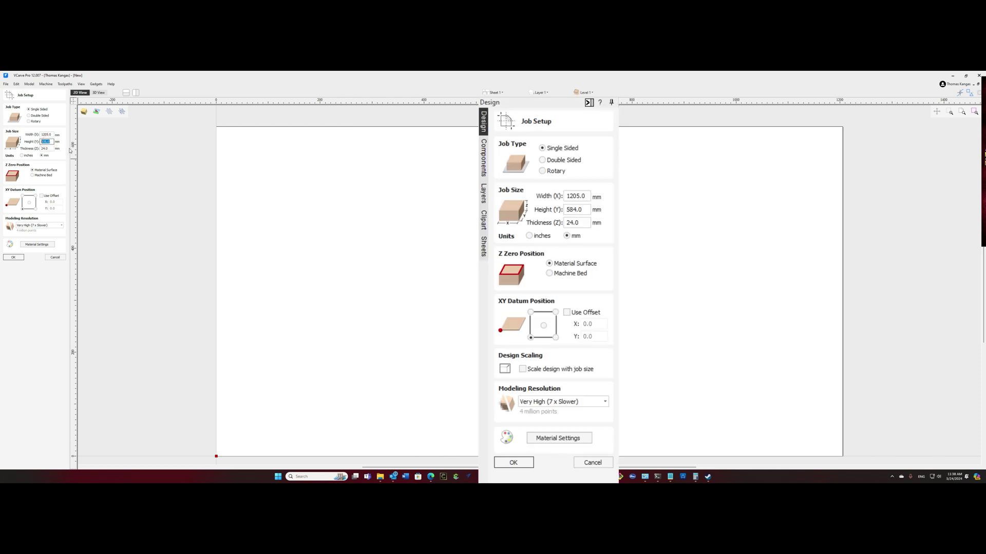
text(584)
key(Tab)
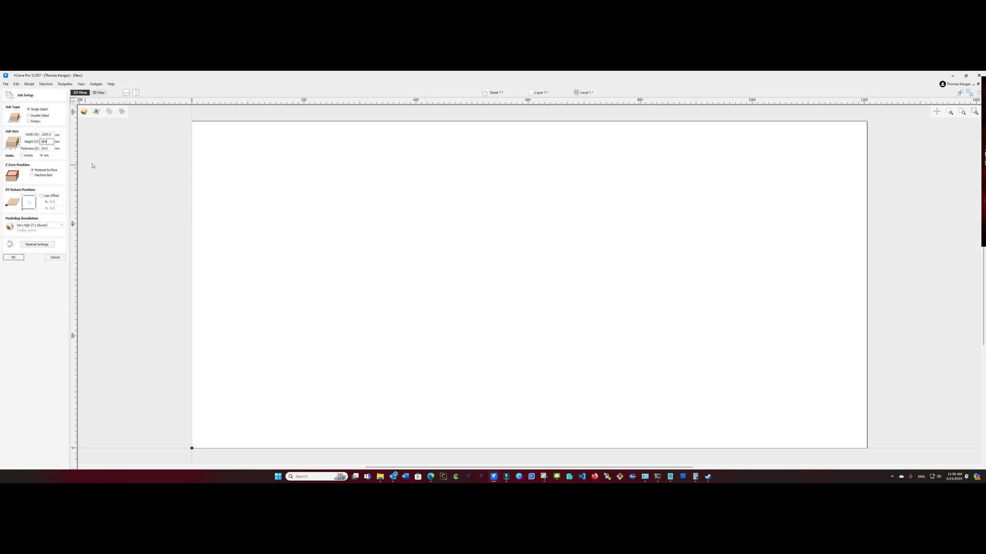
click(14, 258)
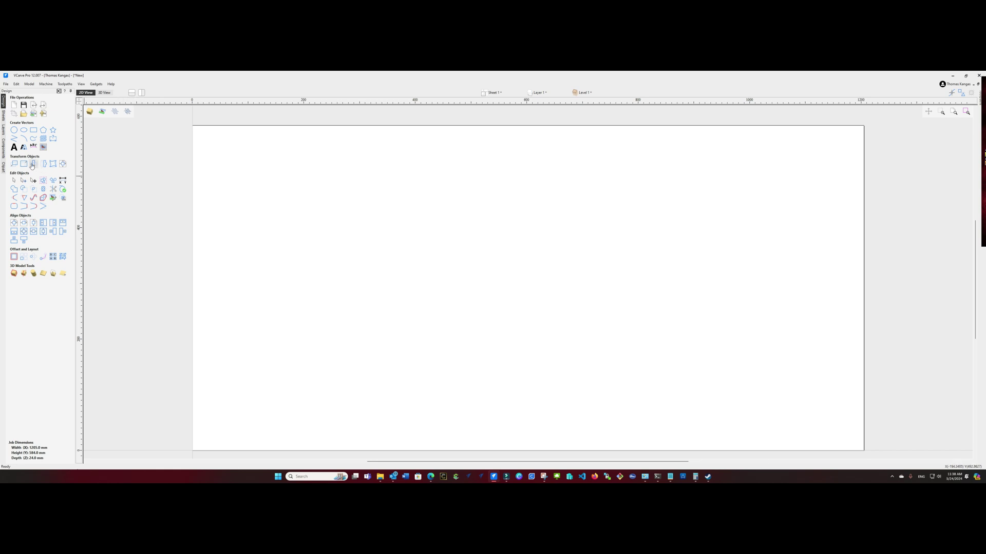
Draw a polyline across the sheet bottom, up 25 mm, back left, then up 25 mm
click(13, 138)
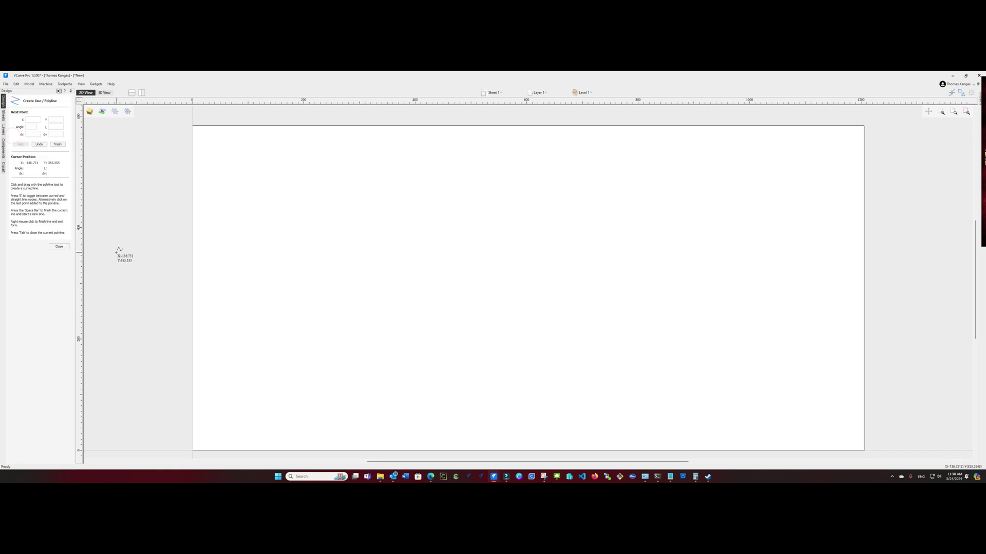
click(192, 450)
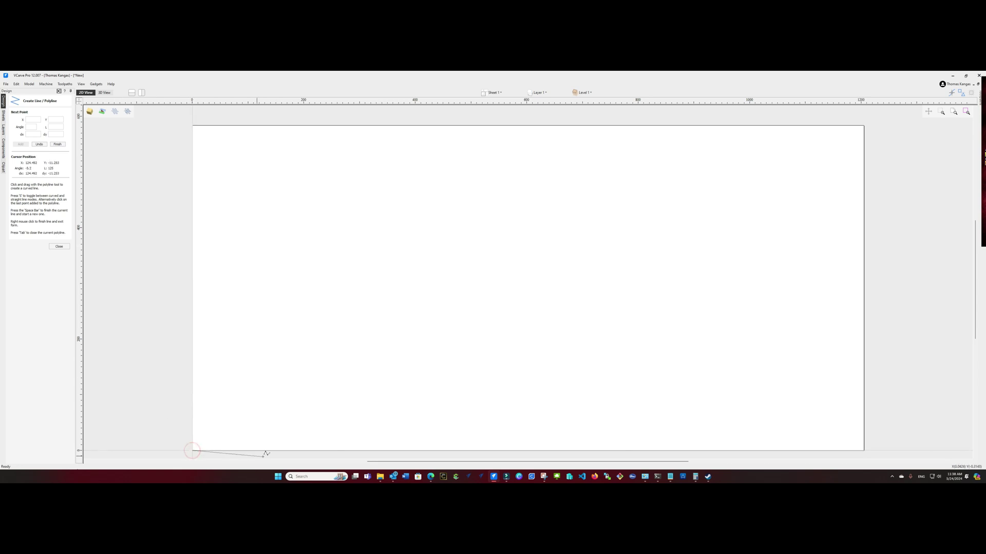
click(864, 451)
text(25)
key(Return)
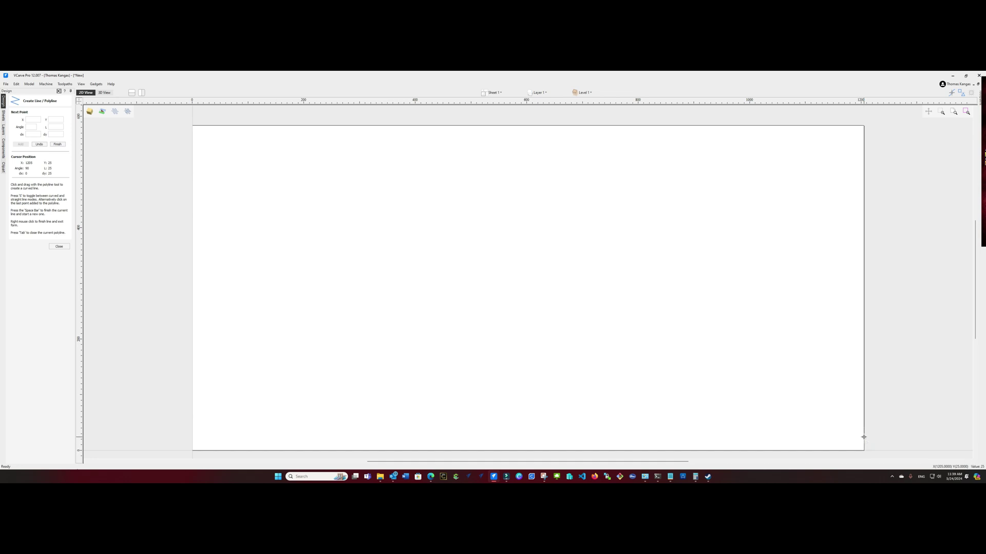
click(192, 437)
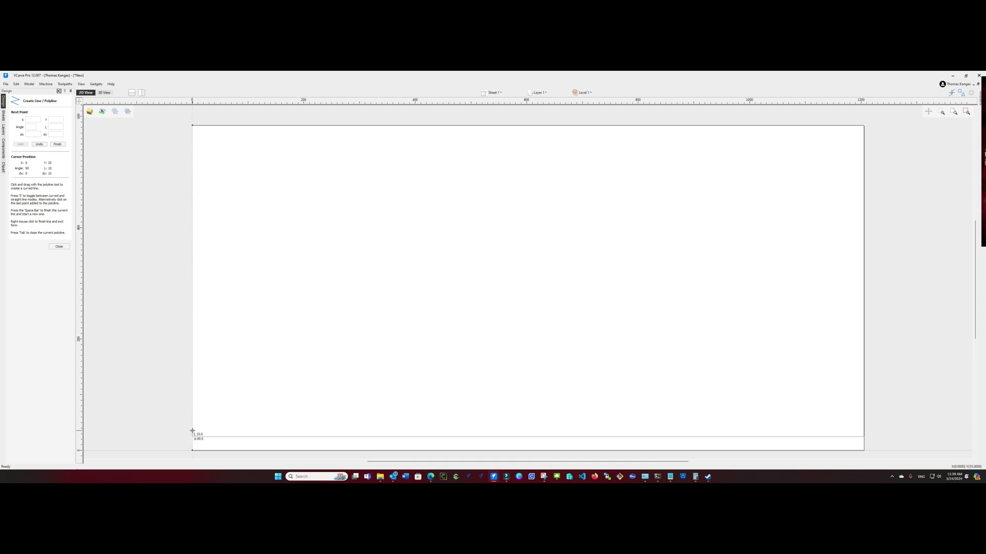
text(25)
key(Return)
right_click(192, 430)
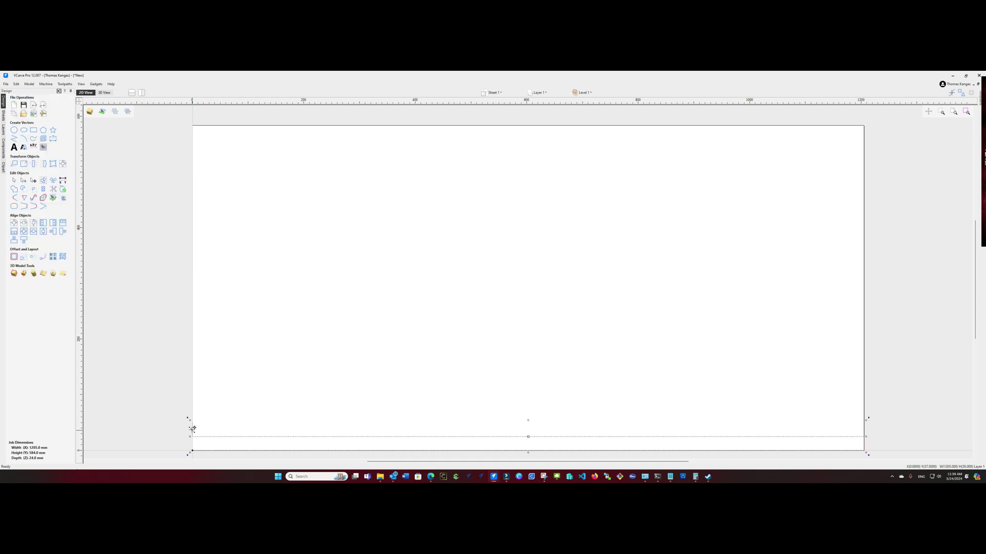
Array-copy the stepped line into 1 column and 20 rows
click(23, 259)
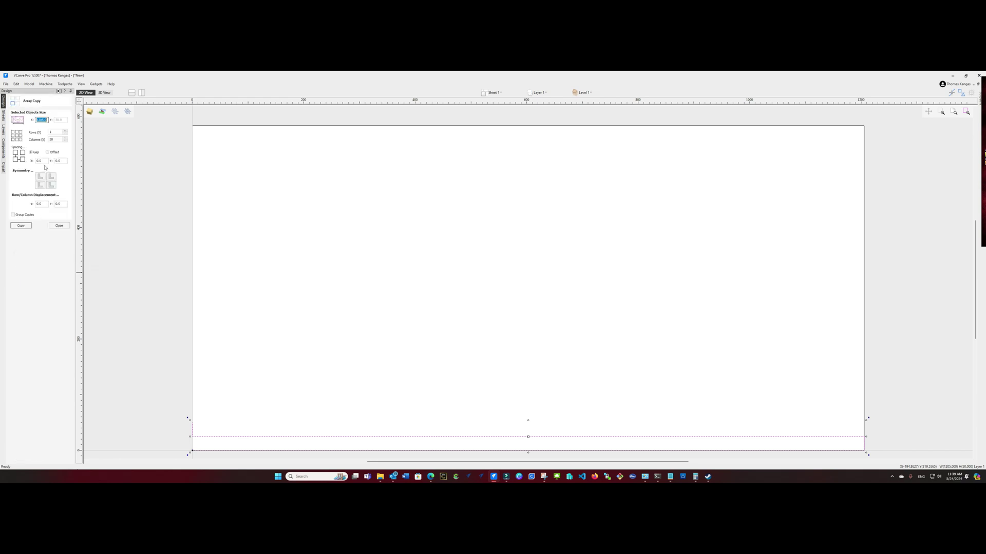
click(55, 140)
double_click(54, 139)
text(2)
key(BackSpace)
double_click(55, 132)
text(20)
click(18, 227)
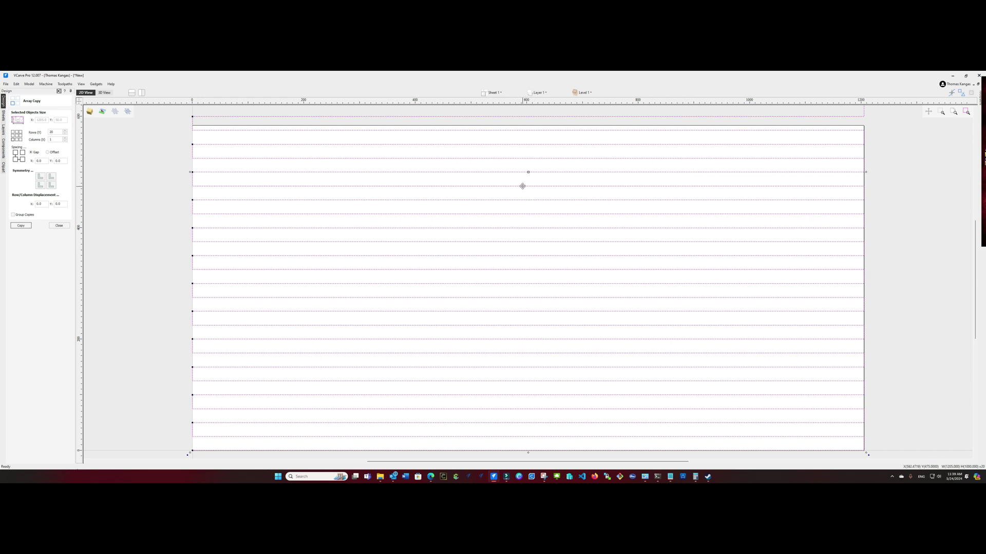
Delete the copied rows that overhang the top of the sheet
scroll(509, 166, down, 5)
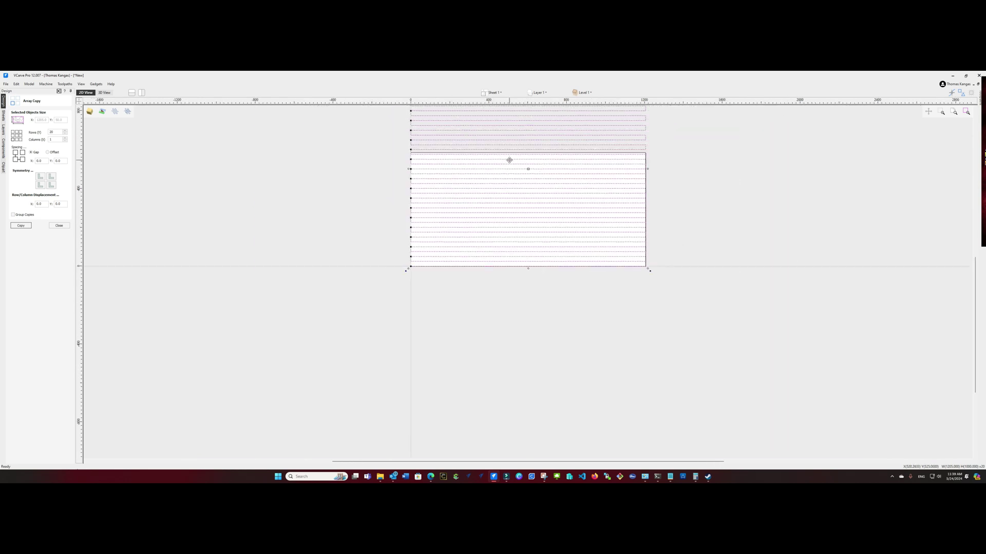
scroll(532, 133, down, 1)
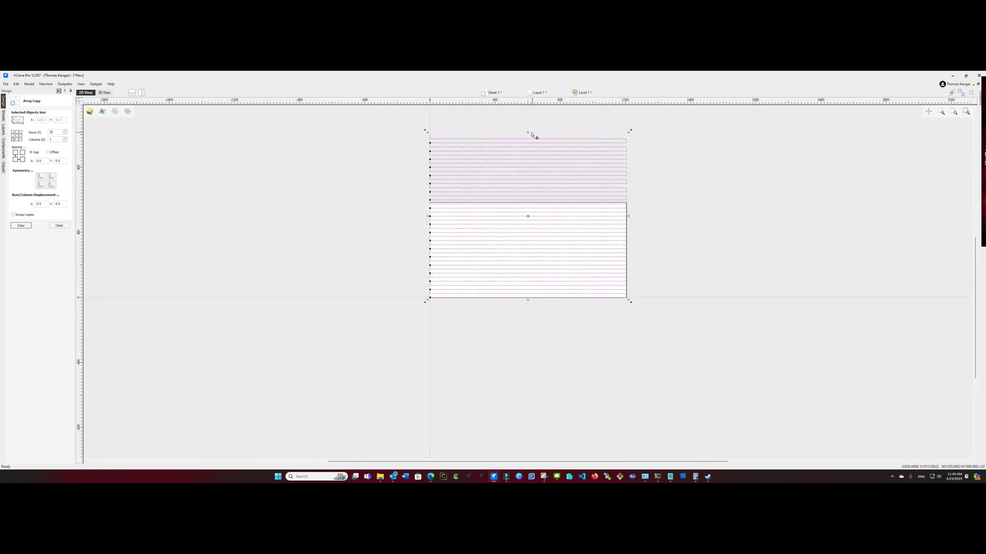
click(386, 139)
drag(425, 132, 574, 198)
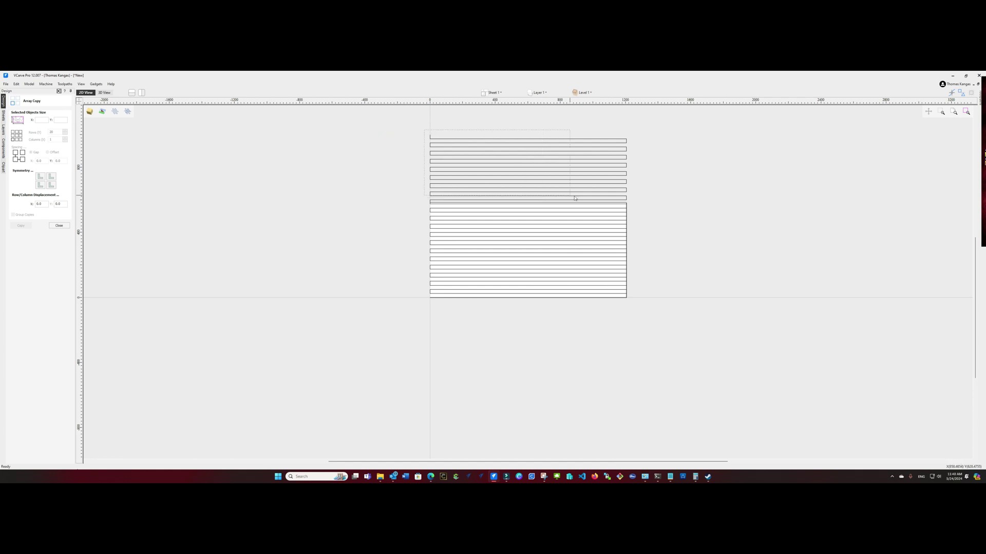
drag(635, 201, 637, 206)
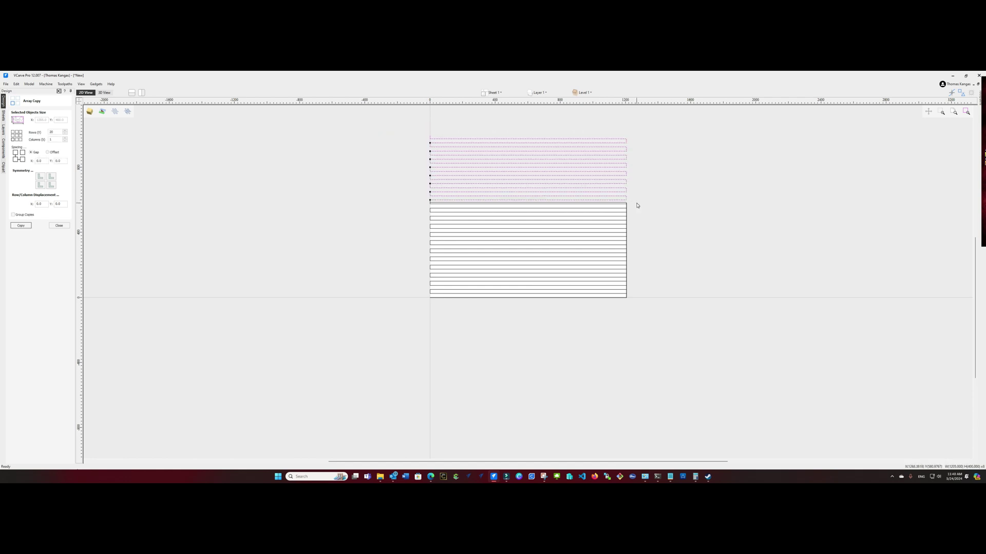
key(Delete)
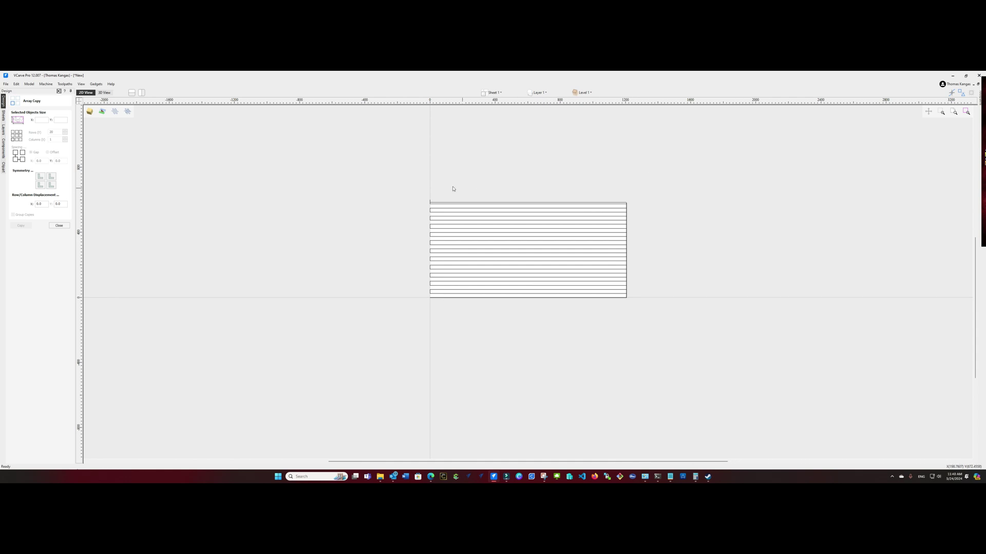
Node-edit the top row so its end point sits on the sheet's top edge
click(430, 203)
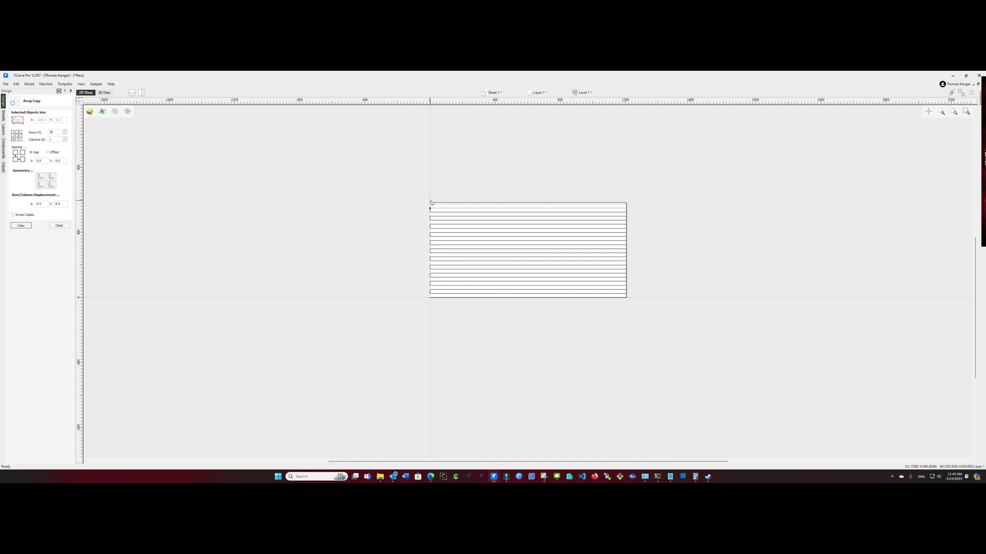
scroll(431, 202, up, 8)
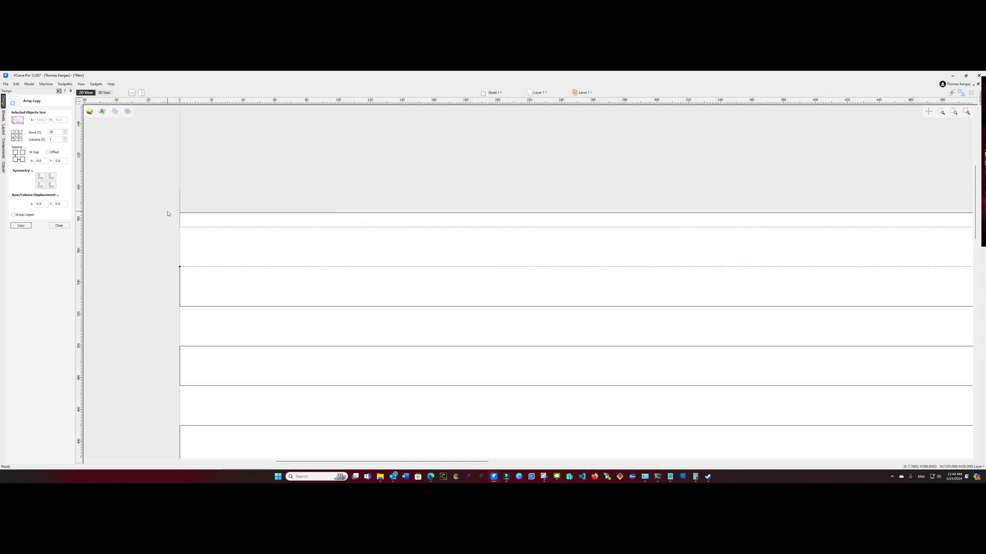
click(59, 225)
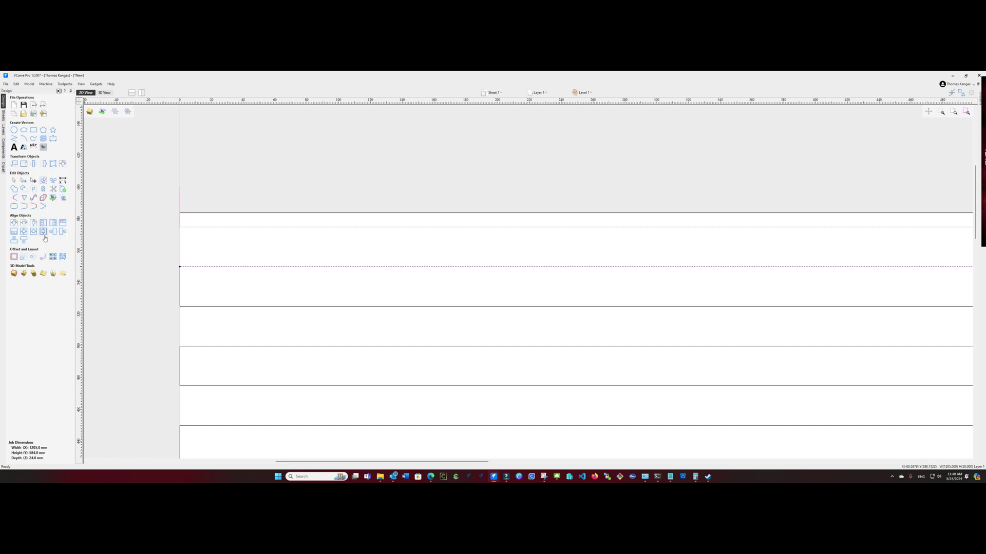
click(22, 180)
drag(179, 187, 180, 214)
drag(179, 214, 180, 213)
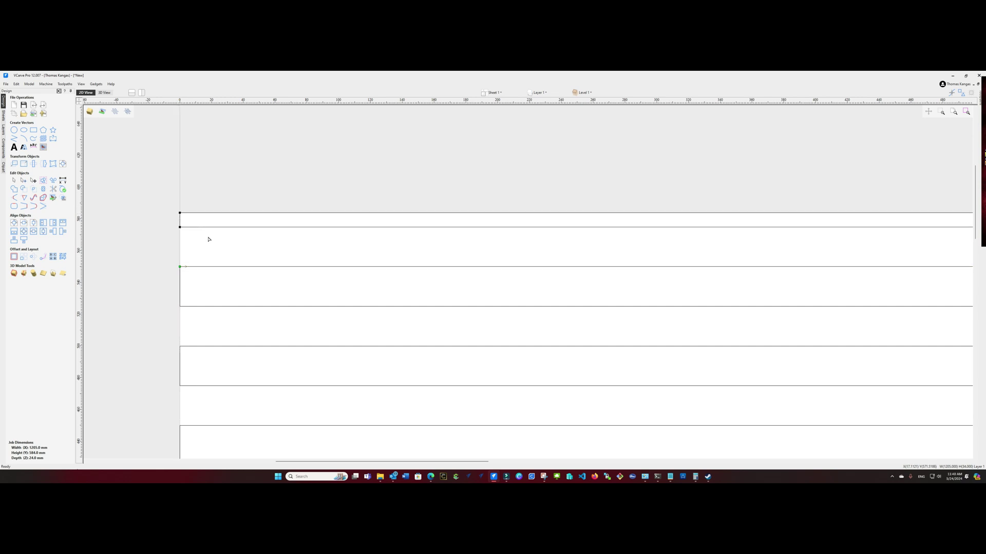
Select all the stacked horizontal lines for joining
click(159, 226)
scroll(205, 172, down, 5)
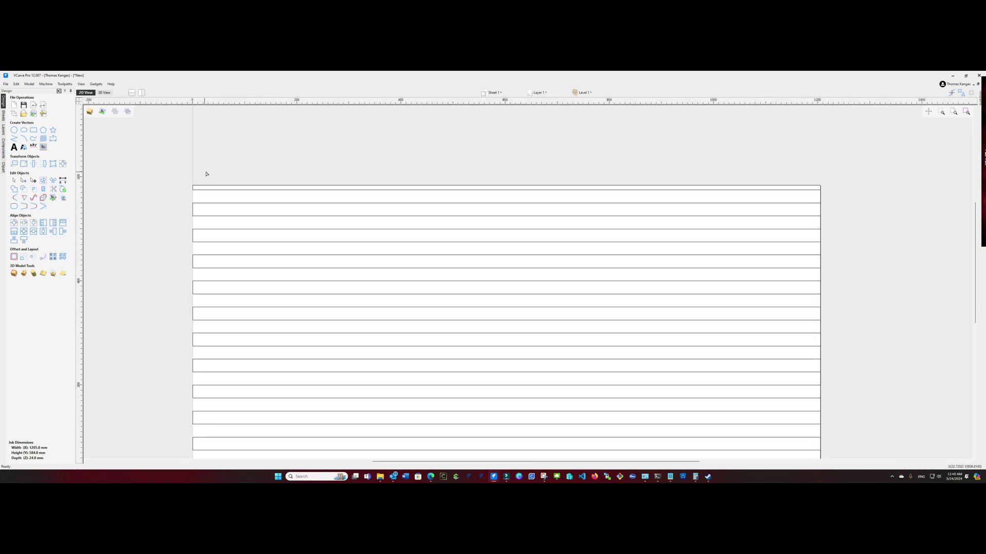
drag(325, 171, 667, 331)
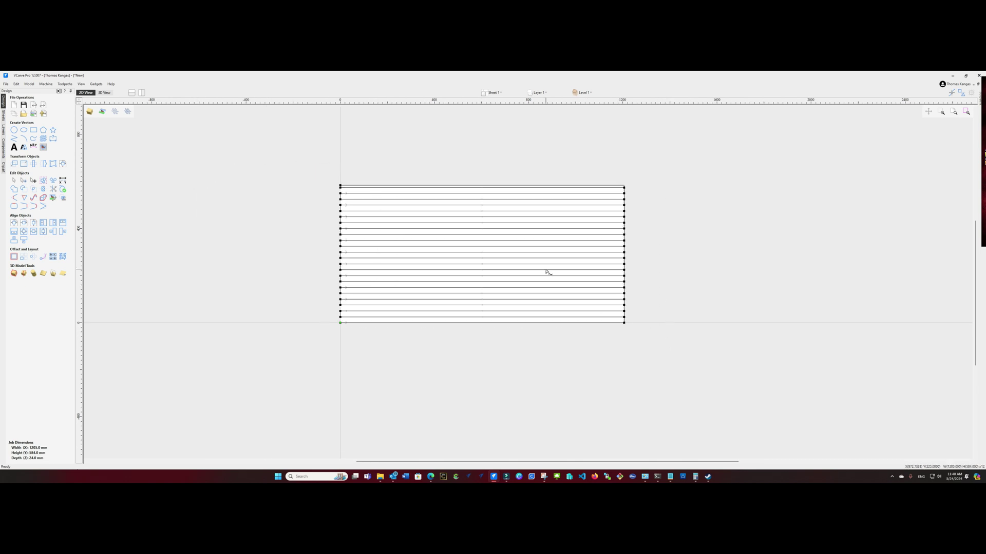
click(63, 199)
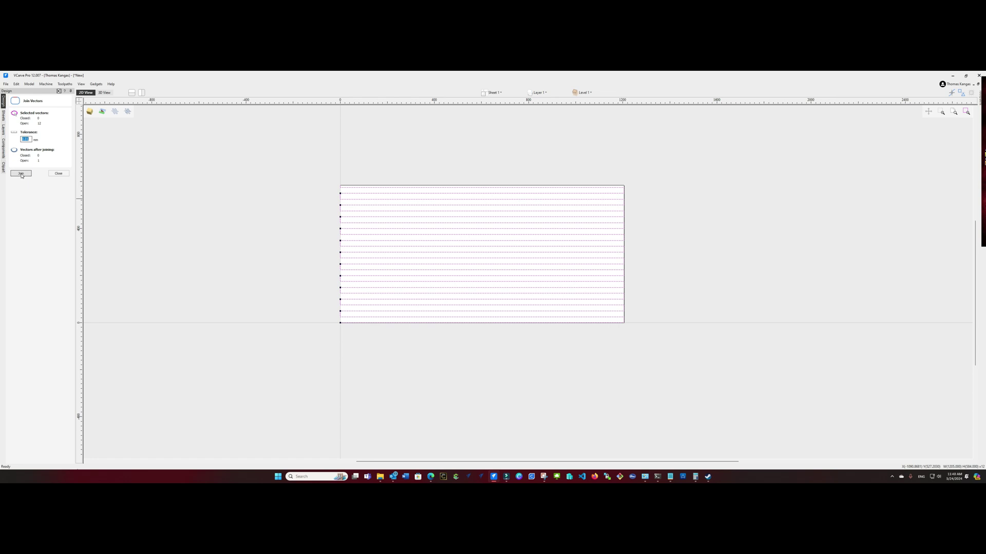
Join the stacked rows into one vector and move it right of the sheet
click(21, 174)
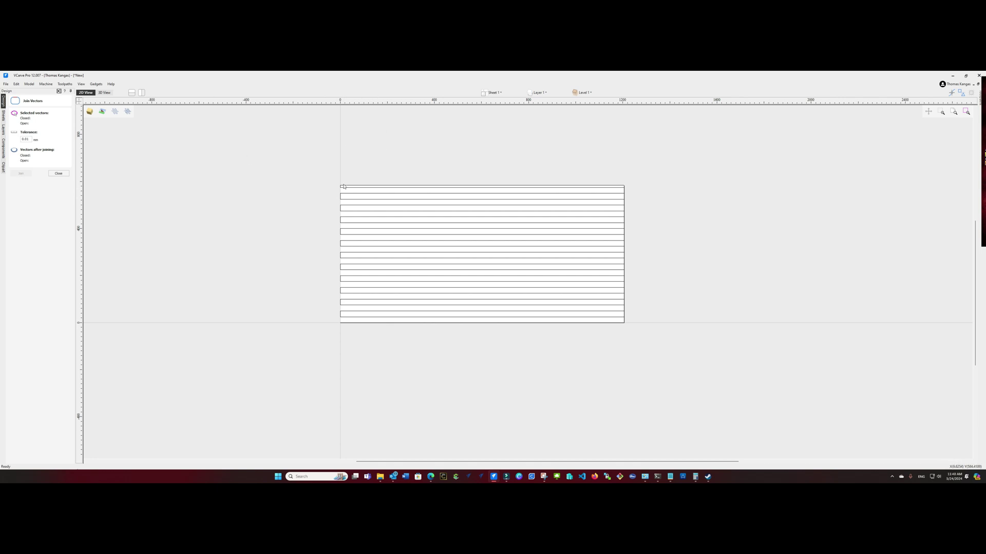
drag(334, 173, 635, 328)
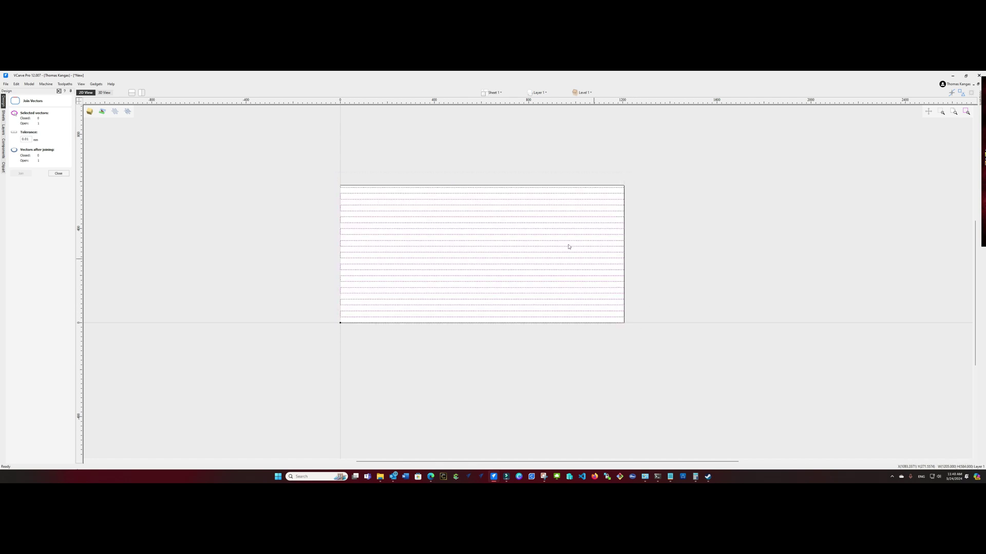
click(477, 259)
click(483, 252)
drag(483, 253, 791, 254)
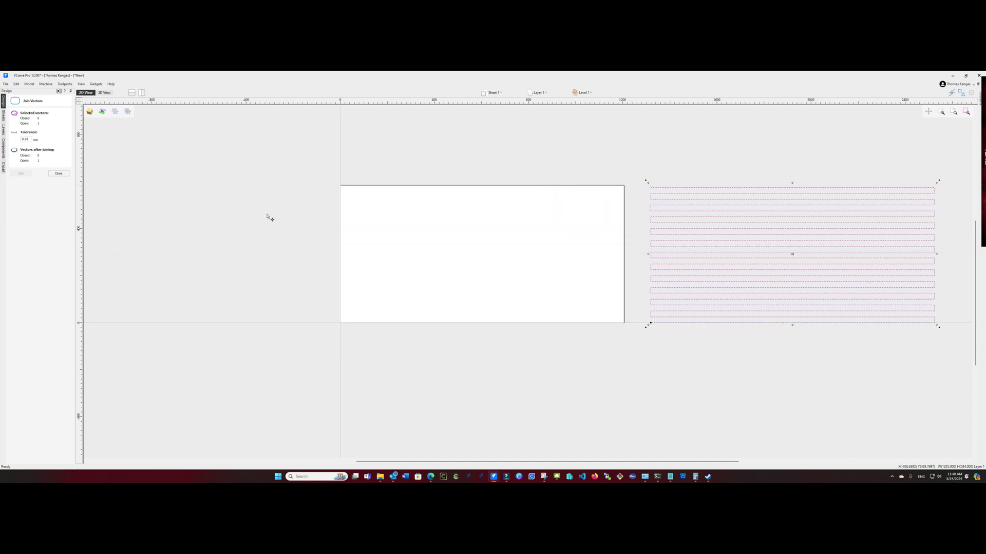
click(58, 173)
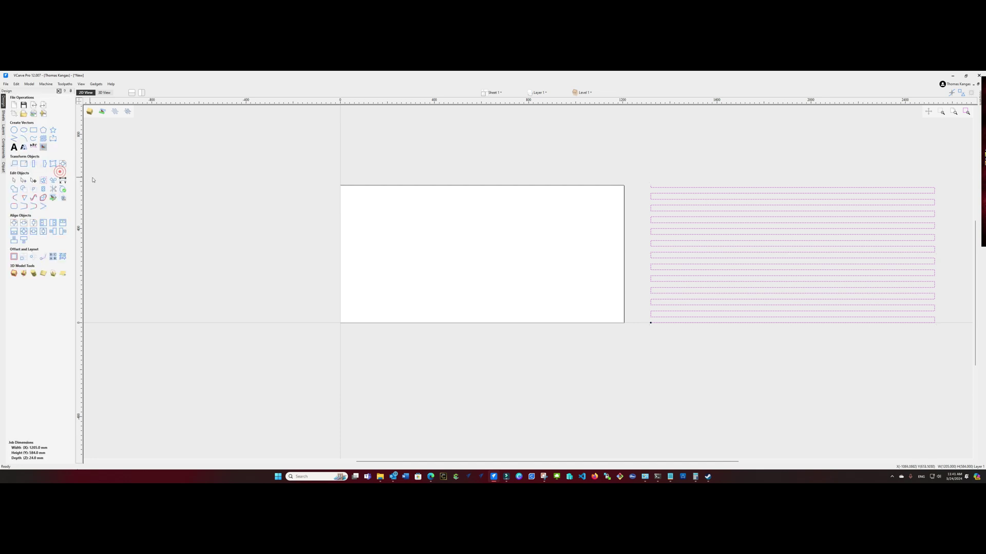
Draw a polyline from the origin up to the top-left corner, 25 across, down, and 25 across
click(14, 138)
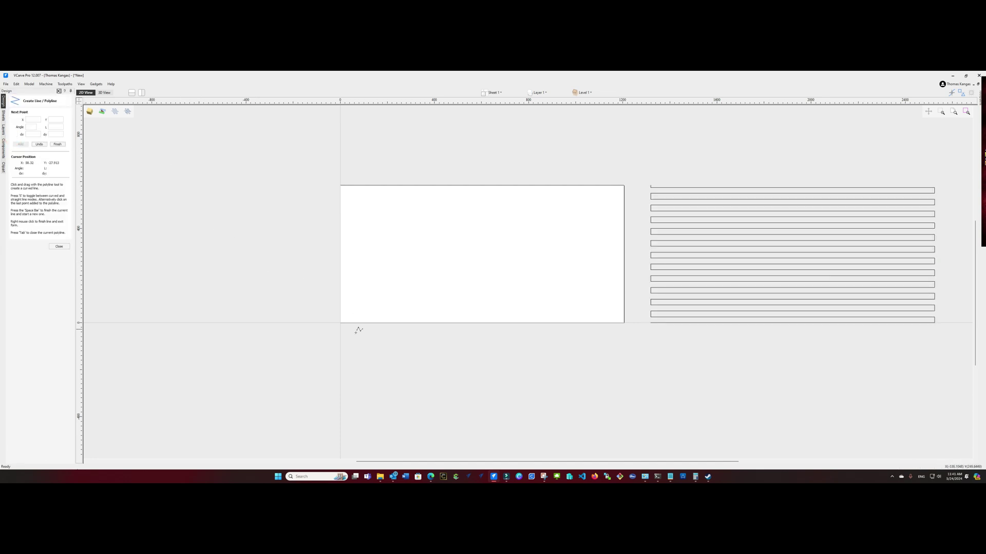
scroll(338, 332, up, 4)
scroll(342, 330, down, 1)
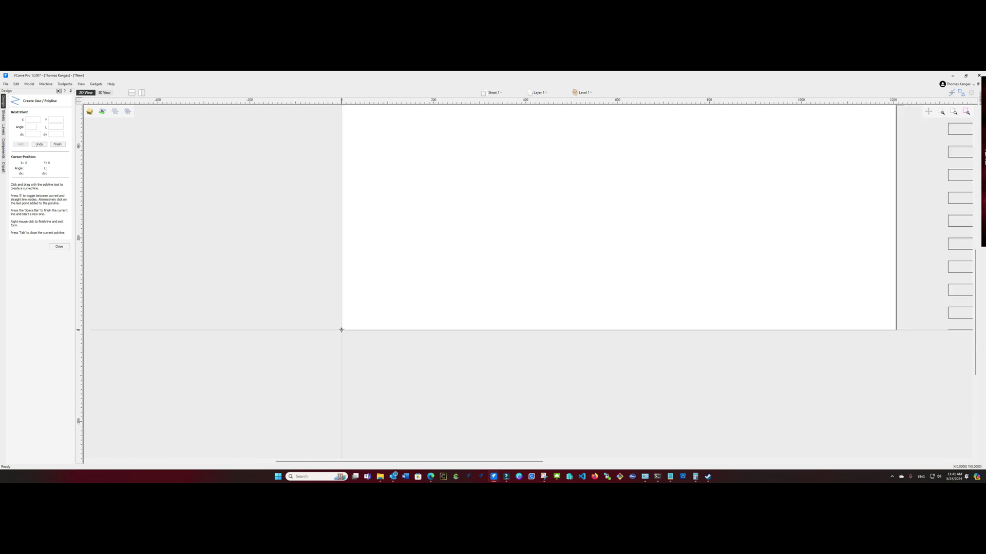
click(342, 330)
scroll(341, 256, up, 1)
scroll(341, 183, down, 2)
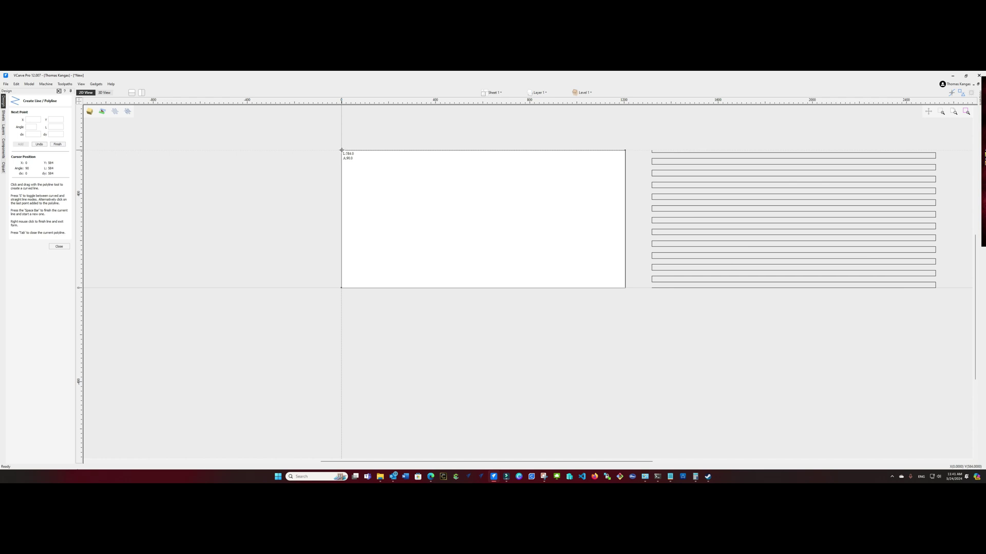
click(341, 150)
text(25)
key(Return)
click(347, 288)
text(25)
key(Return)
key(Escape)
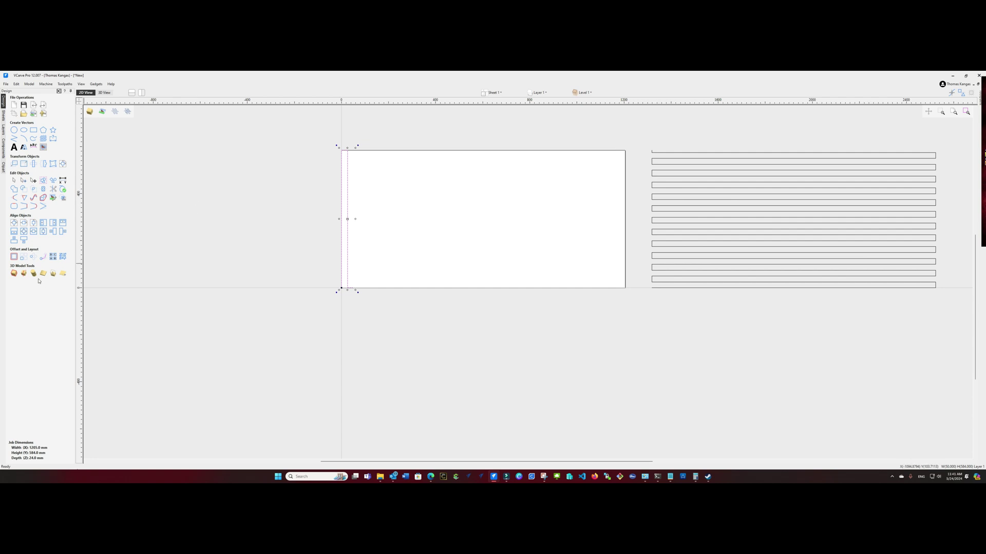
Edit the column and row counts in Array Copy
click(23, 261)
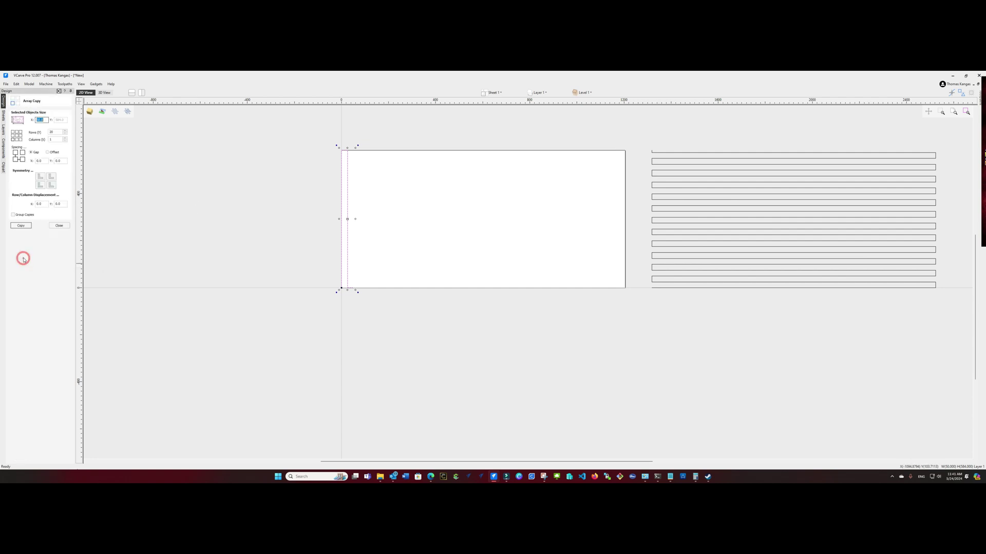
click(55, 139)
double_click(55, 140)
double_click(51, 132)
Move the horizontal lines from beside the job to below it
drag(648, 143, 960, 322)
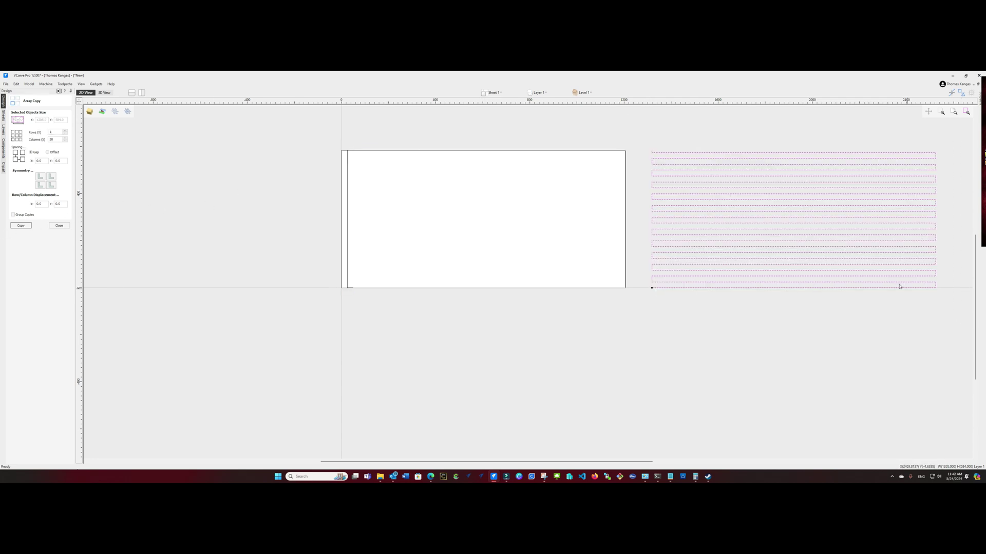
click(812, 230)
drag(794, 215, 783, 376)
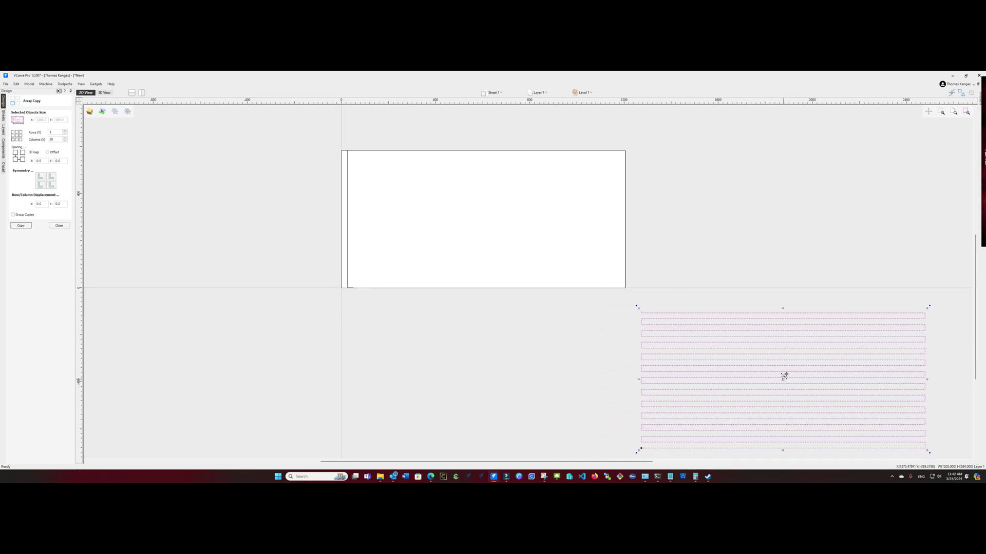
Array-copy the left vertical strip into 30 columns across the job
click(345, 269)
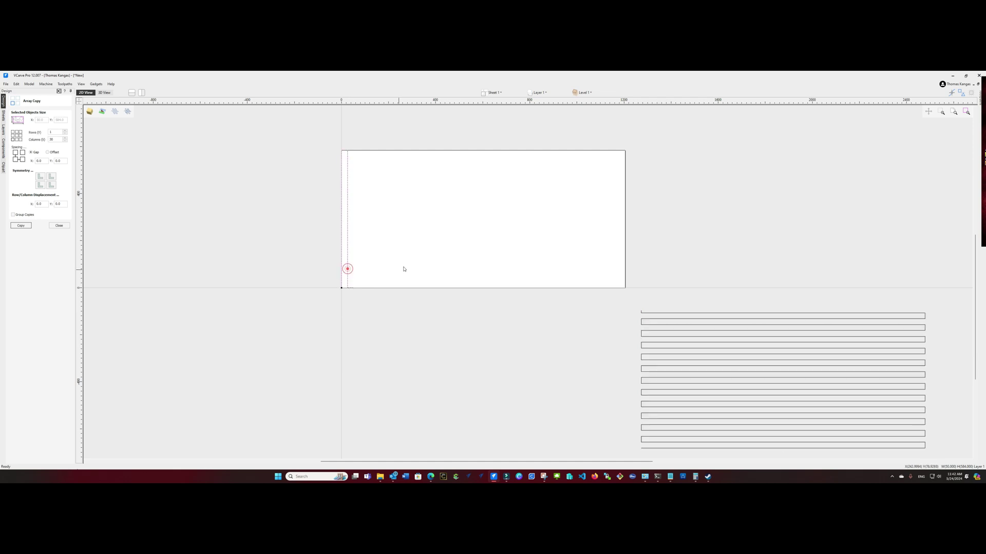
click(55, 139)
click(23, 226)
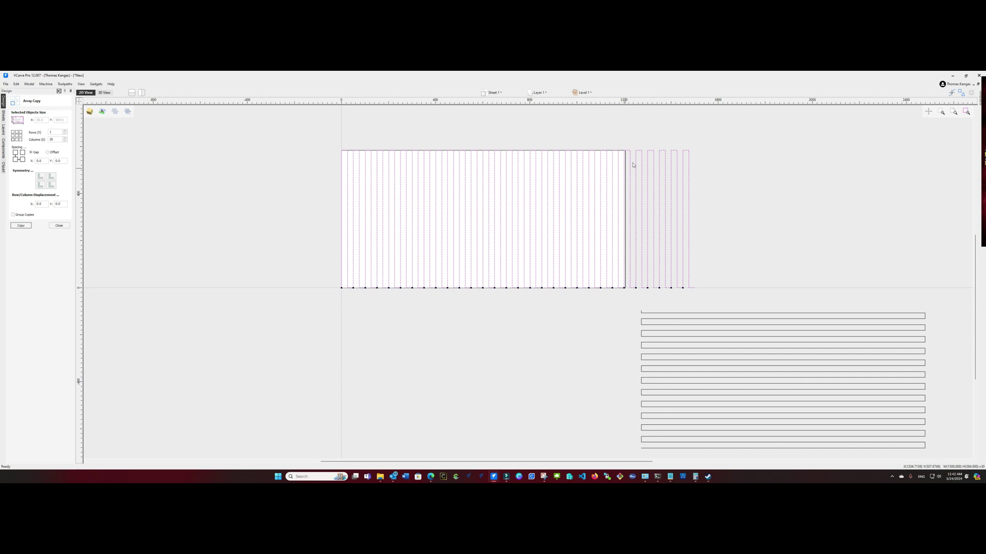
click(718, 161)
click(629, 151)
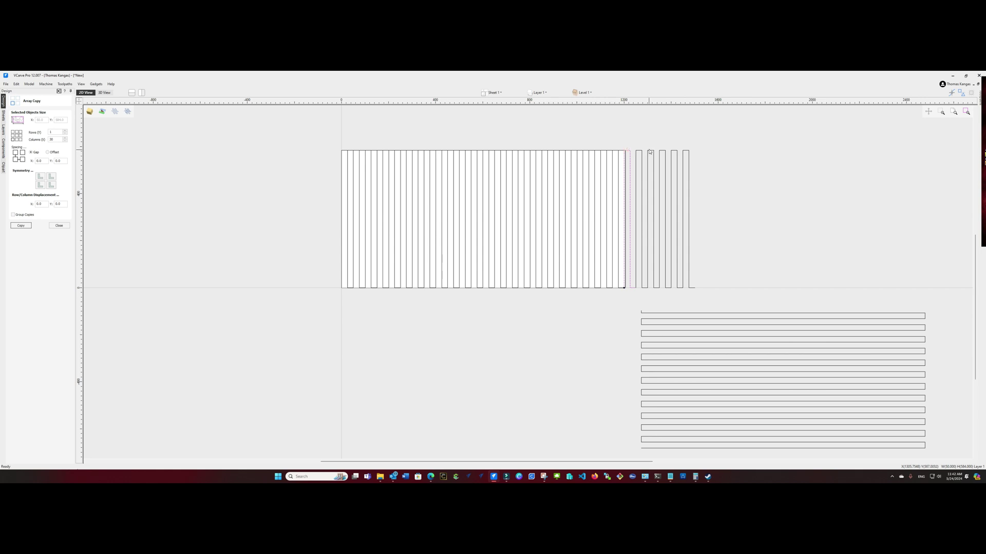
shift+click(635, 159)
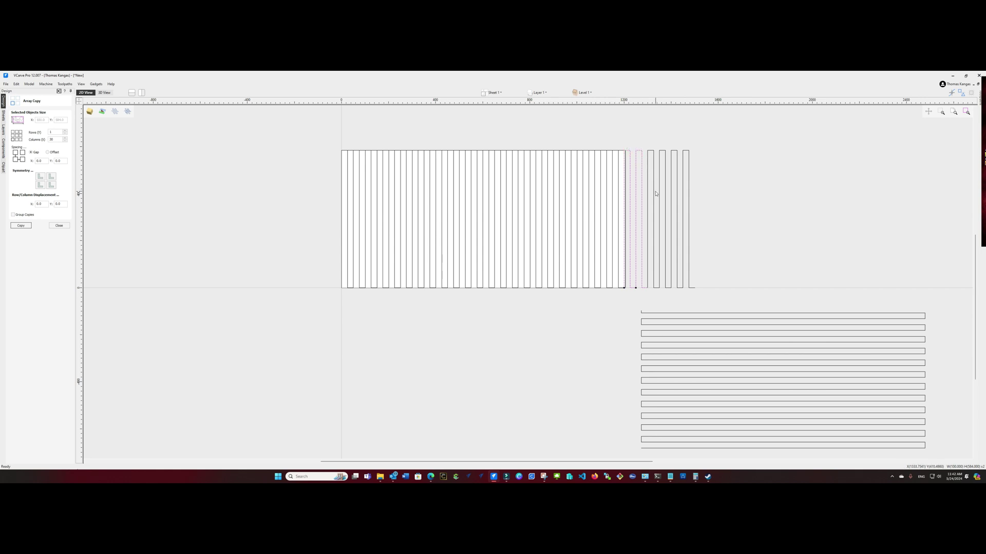
Delete the strip copies beyond the job's right edge and zoom to review the layout
click(635, 135)
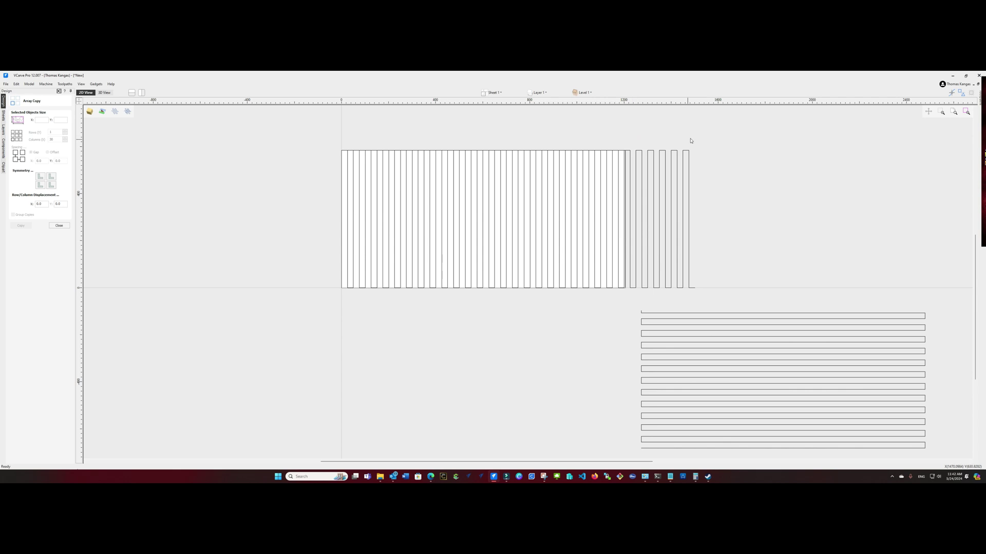
drag(704, 140, 625, 294)
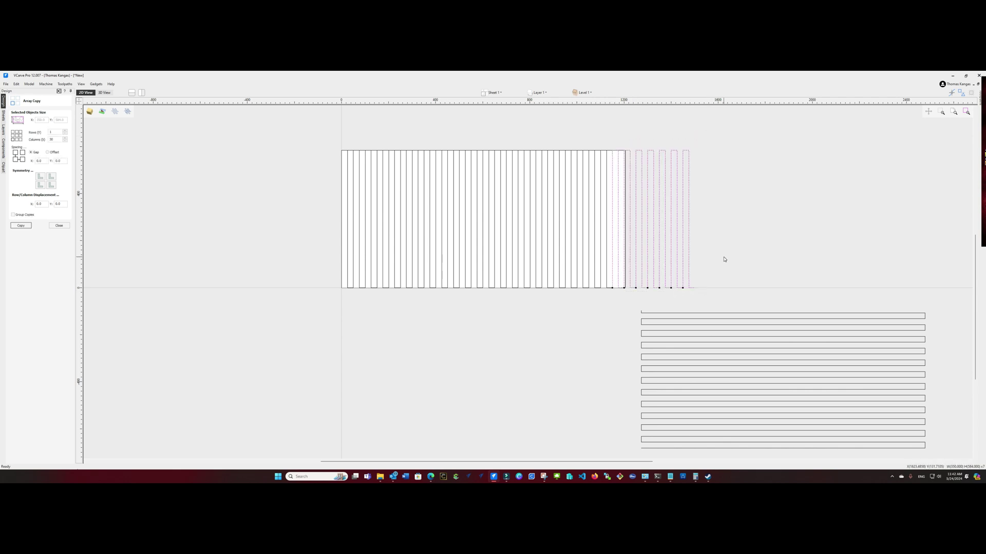
click(720, 211)
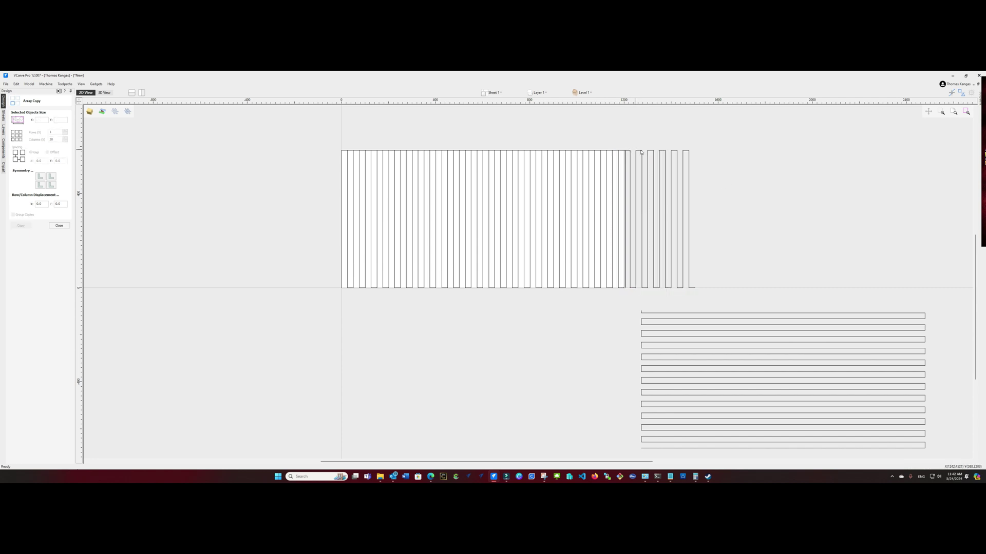
drag(696, 146, 629, 288)
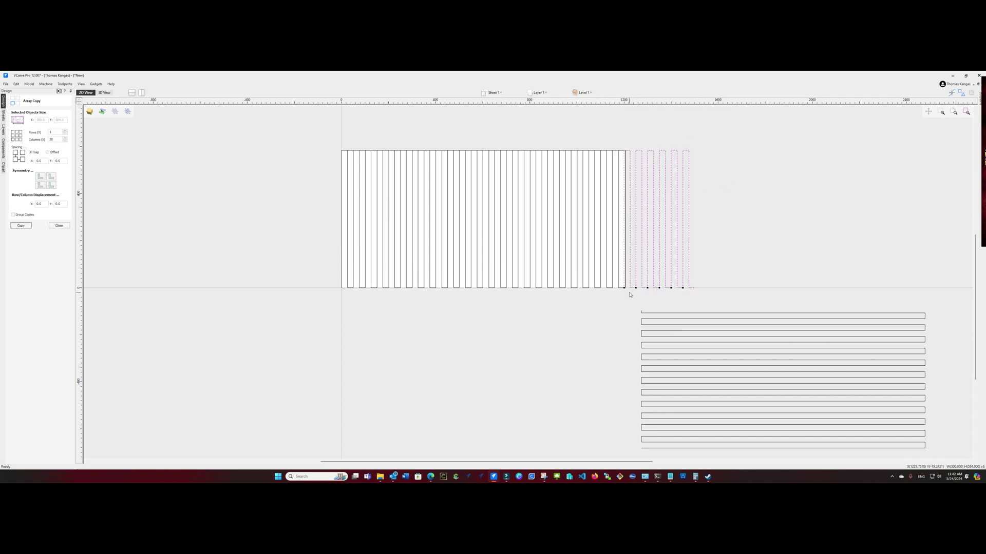
key(Delete)
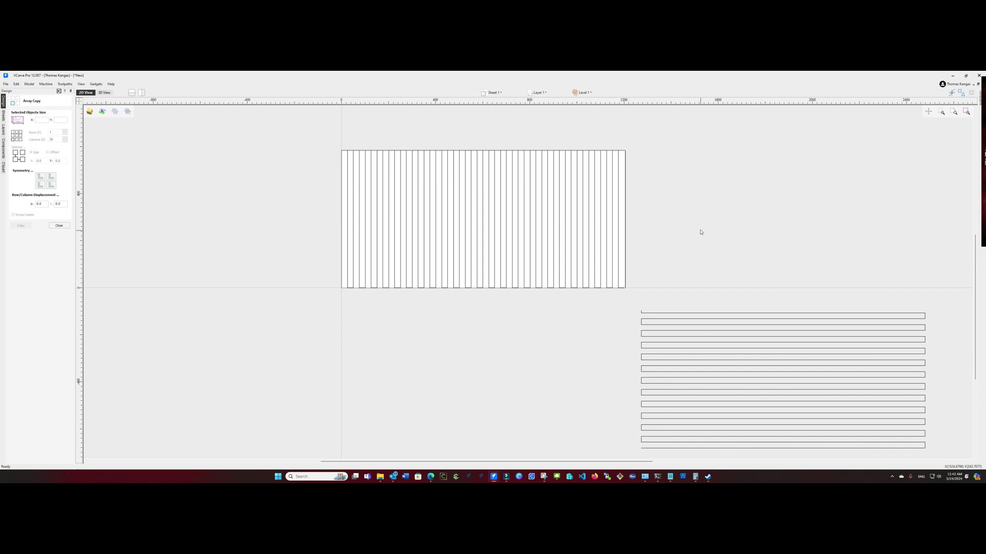
scroll(618, 288, up, 5)
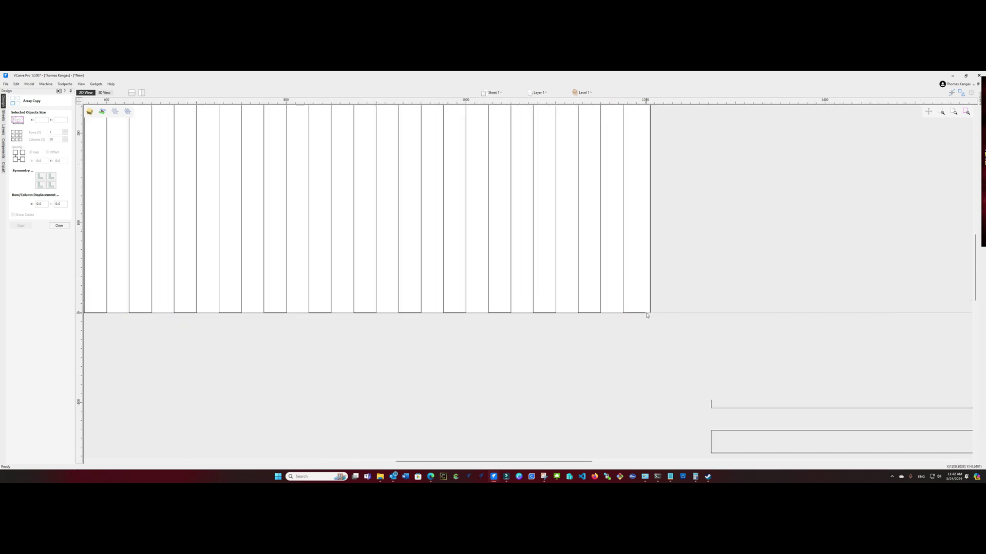
scroll(648, 302, down, 3)
scroll(647, 301, down, 6)
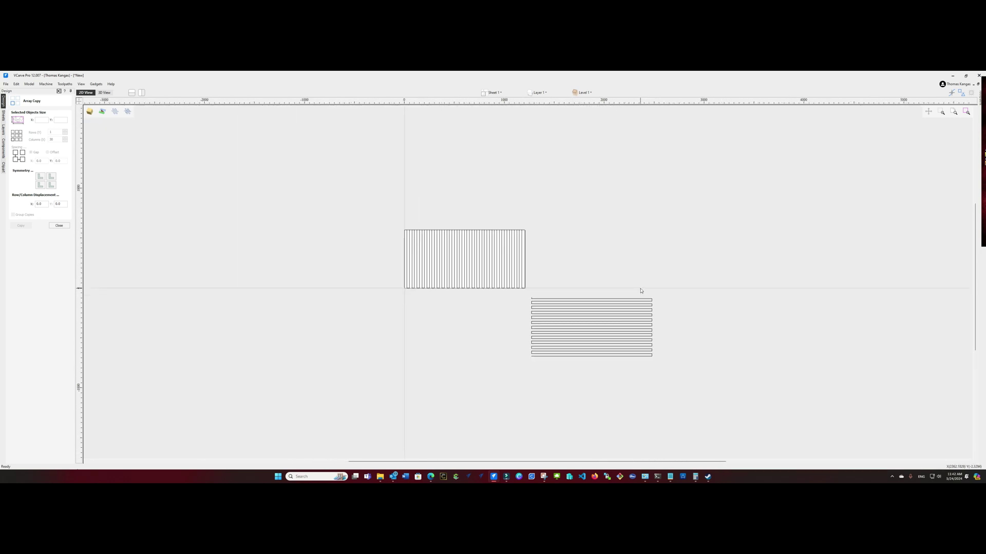
scroll(639, 290, up, 2)
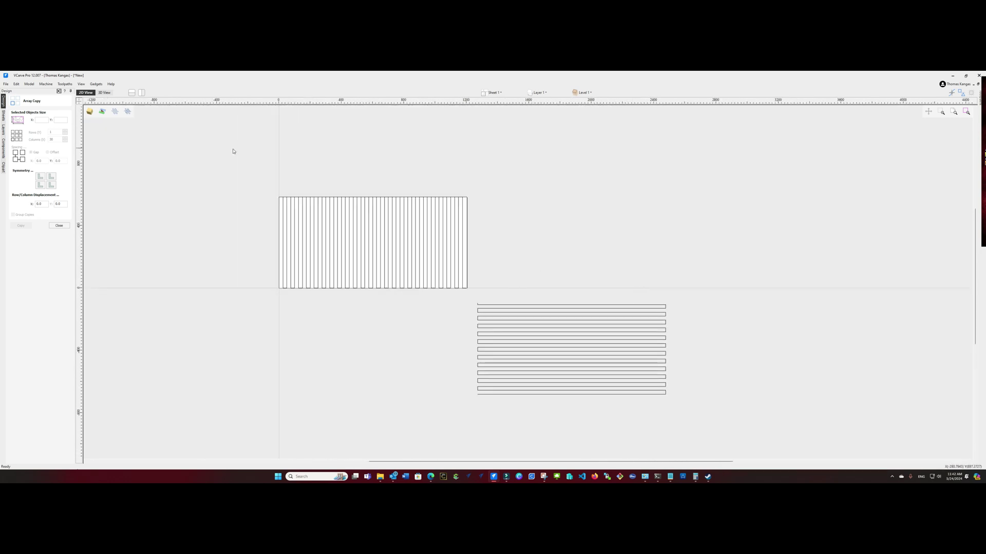
Select all the vertical strips and begin a 2D profile toolpath for them
drag(250, 186, 484, 299)
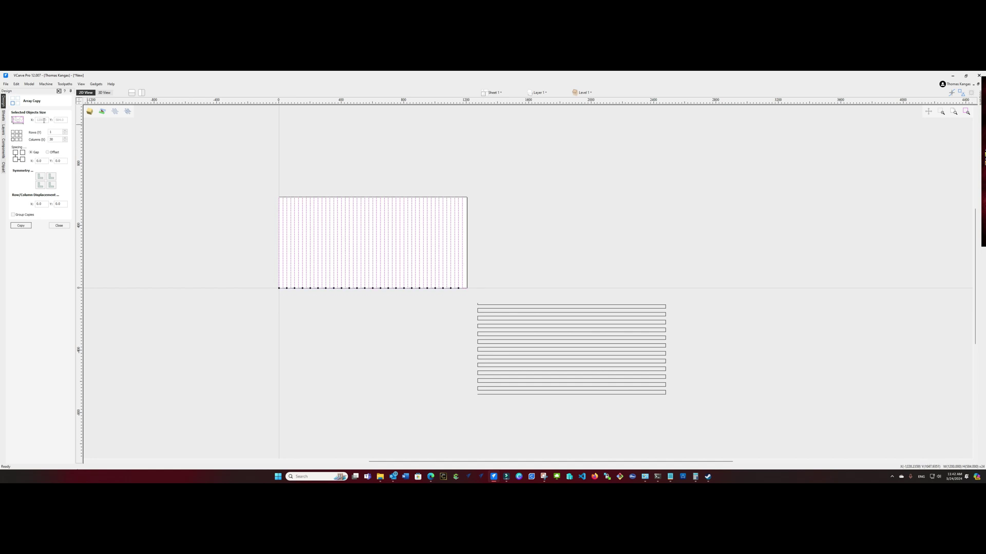
click(59, 226)
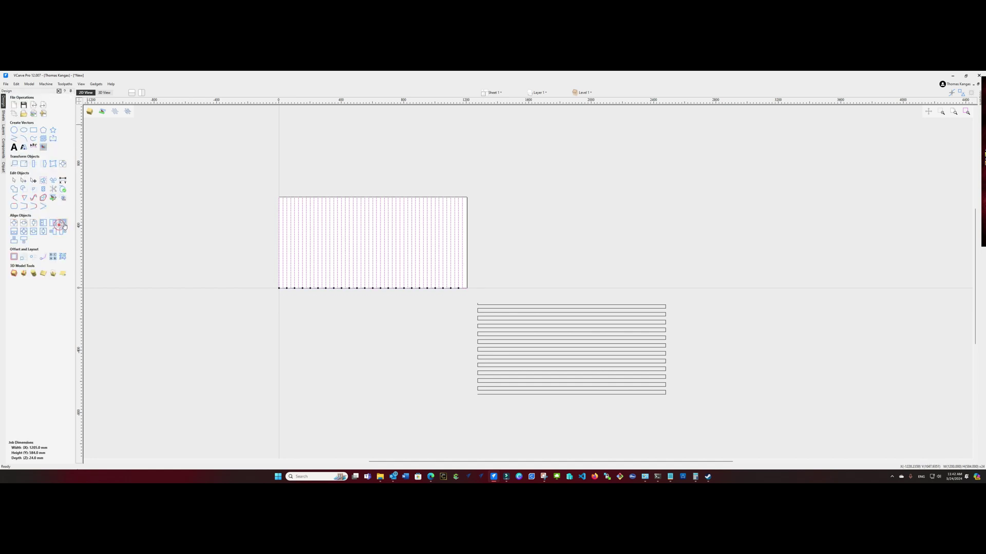
click(14, 206)
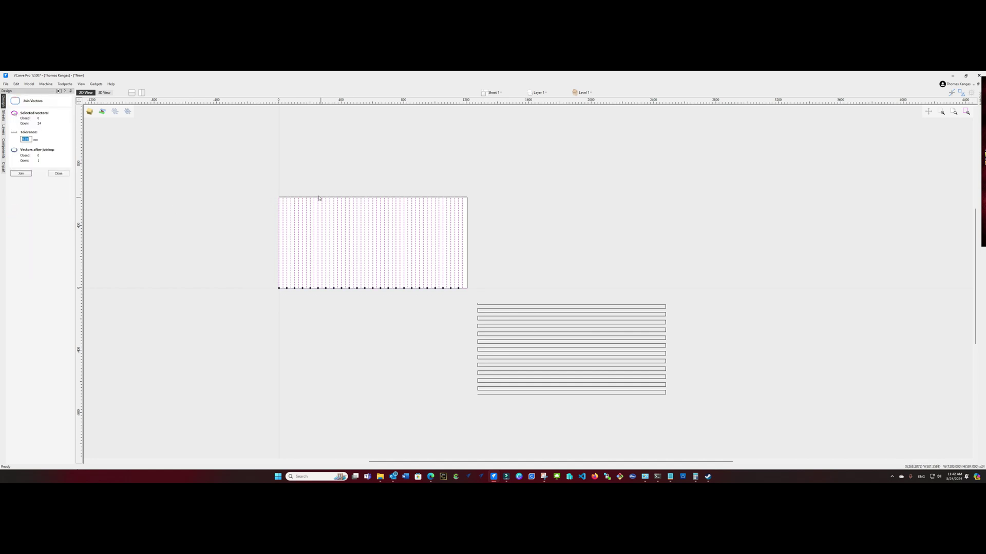
click(64, 174)
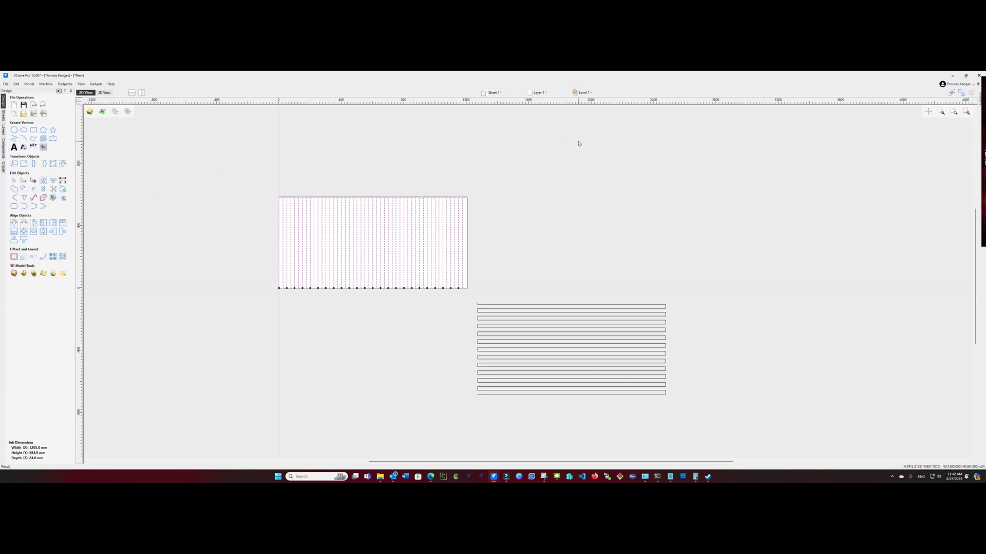
click(59, 91)
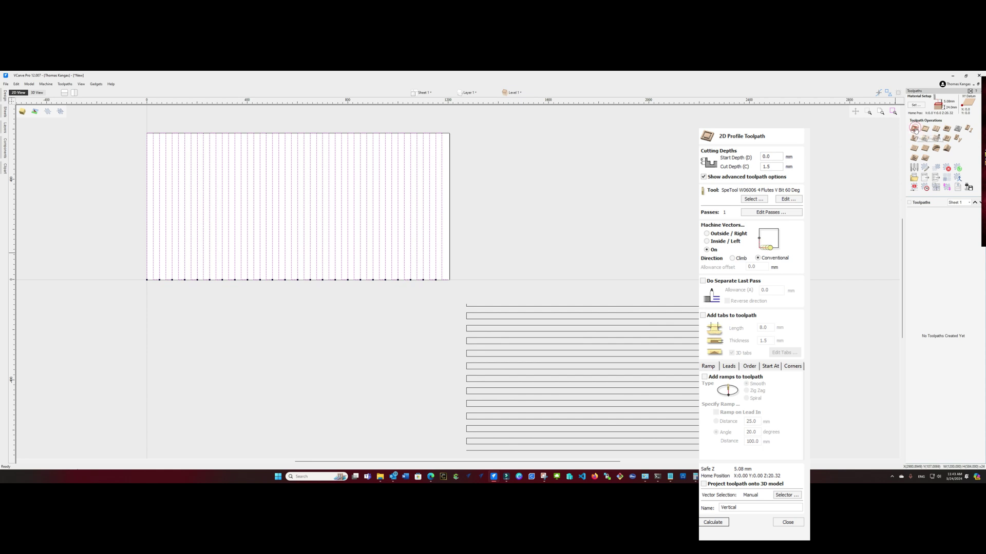
Calculate a 1.5 mm deep on-line profile toolpath named 'Vertical' using the 60° V-bit
click(915, 130)
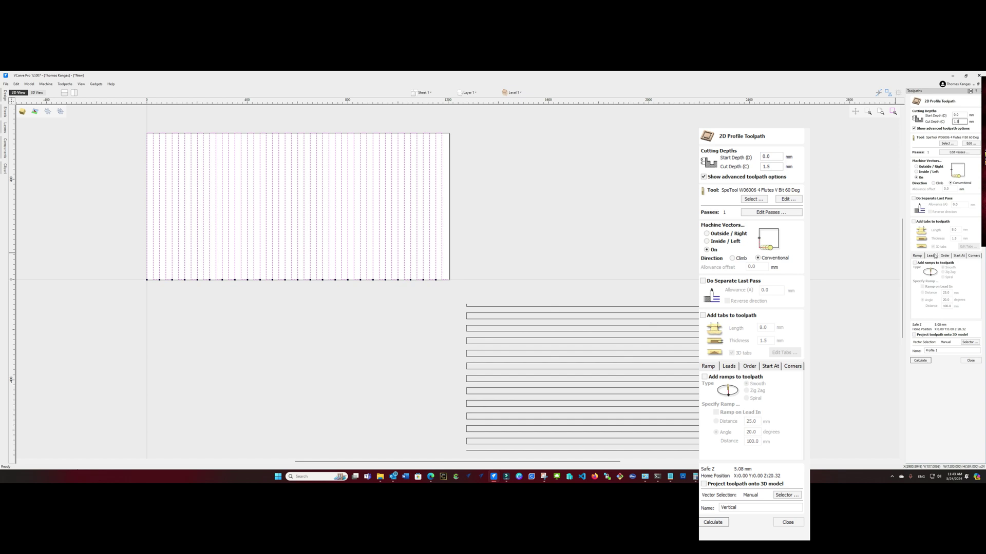
triple_click(946, 352)
text(Vertical)
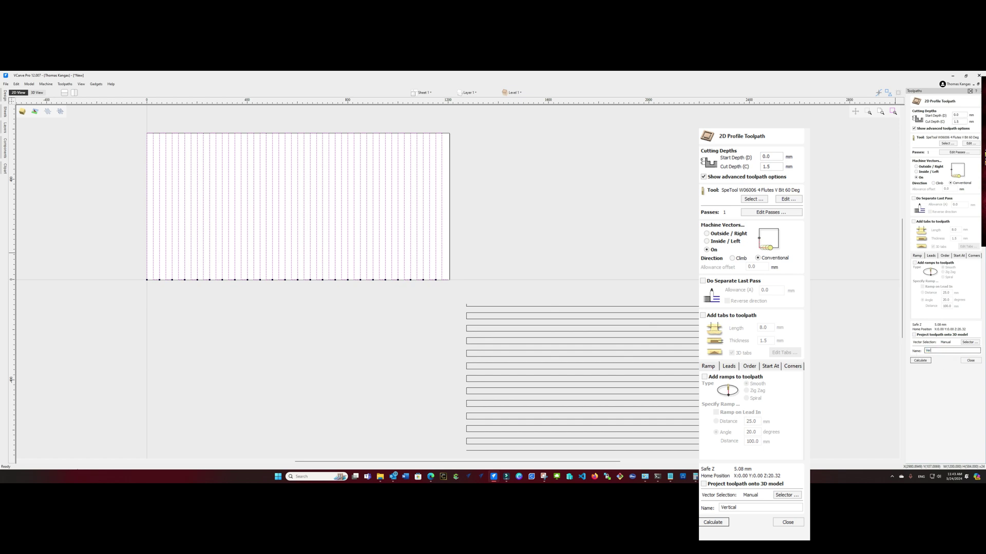
click(919, 360)
click(919, 361)
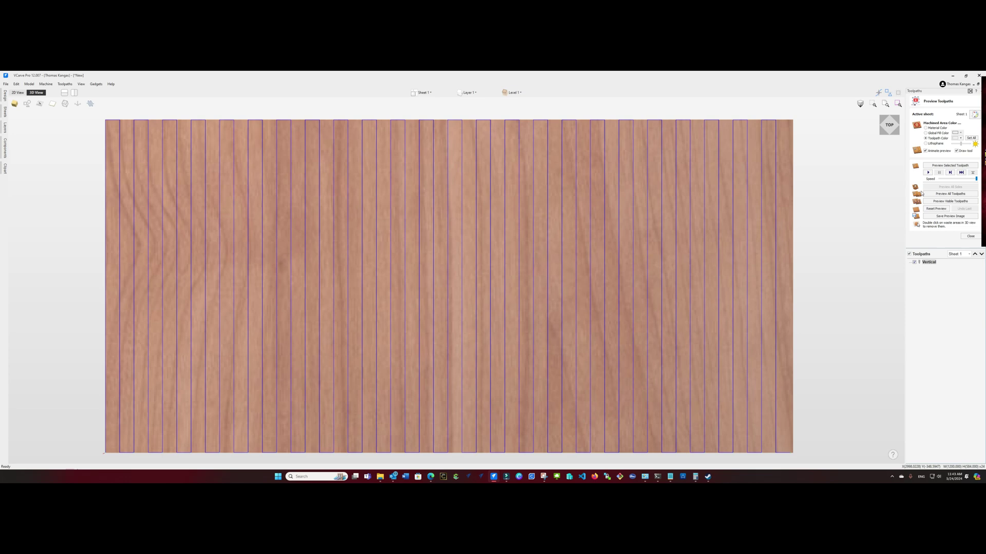
Animate the Vertical toolpath's grooves on the board in 3D, then return to the 2D View
click(927, 173)
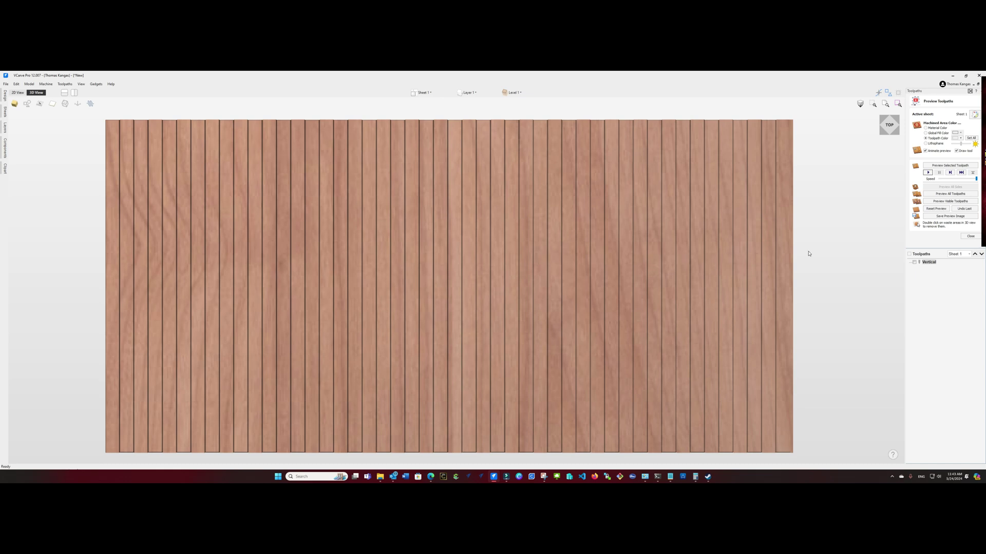
drag(798, 253, 355, 307)
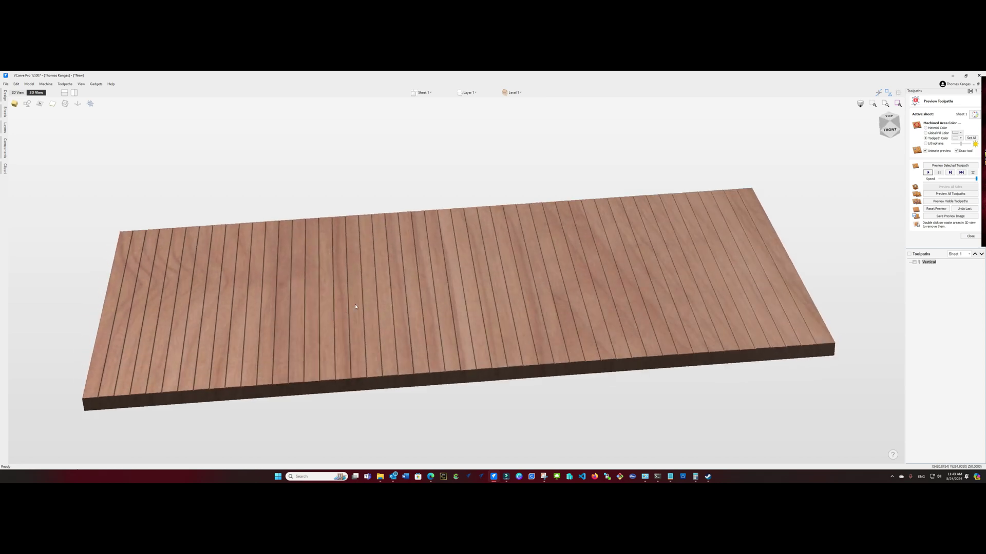
click(970, 237)
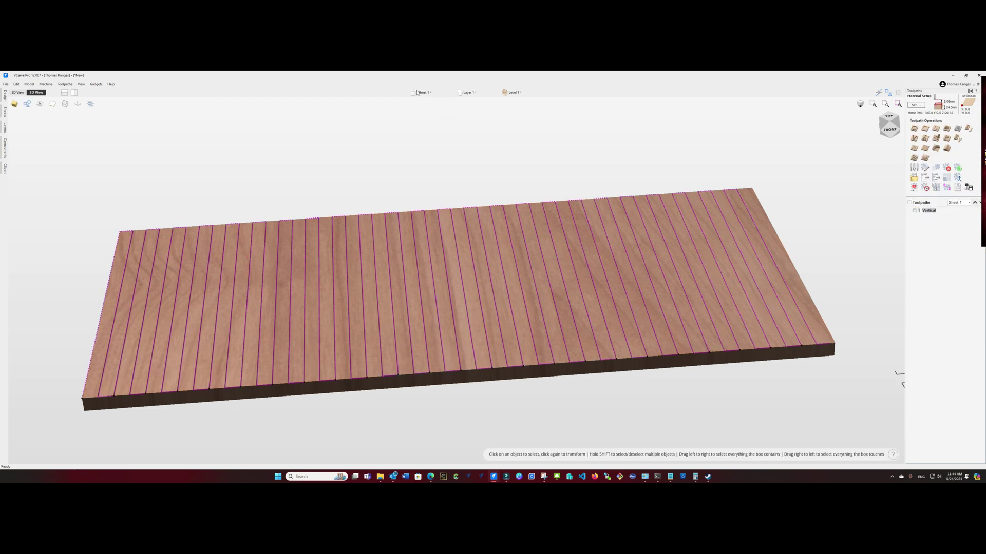
click(18, 93)
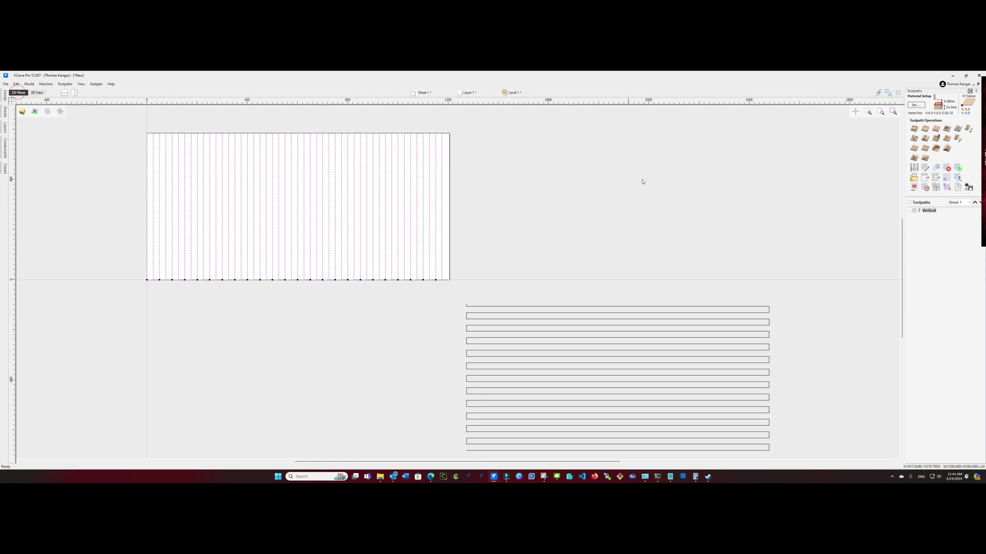
Centre the horizontal lines over the vertical set with F9 and calculate a profile toolpath named Horizontal
click(585, 307)
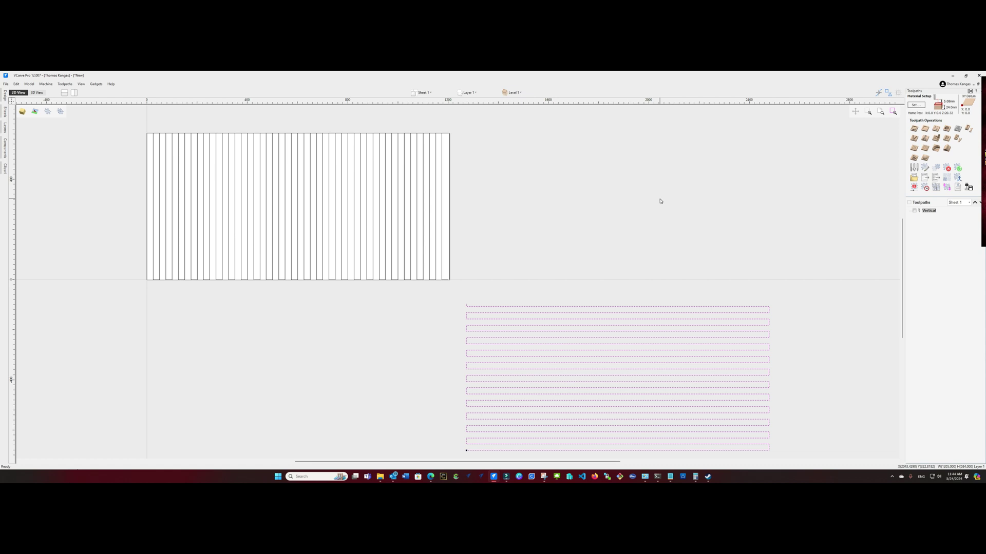
key(F9)
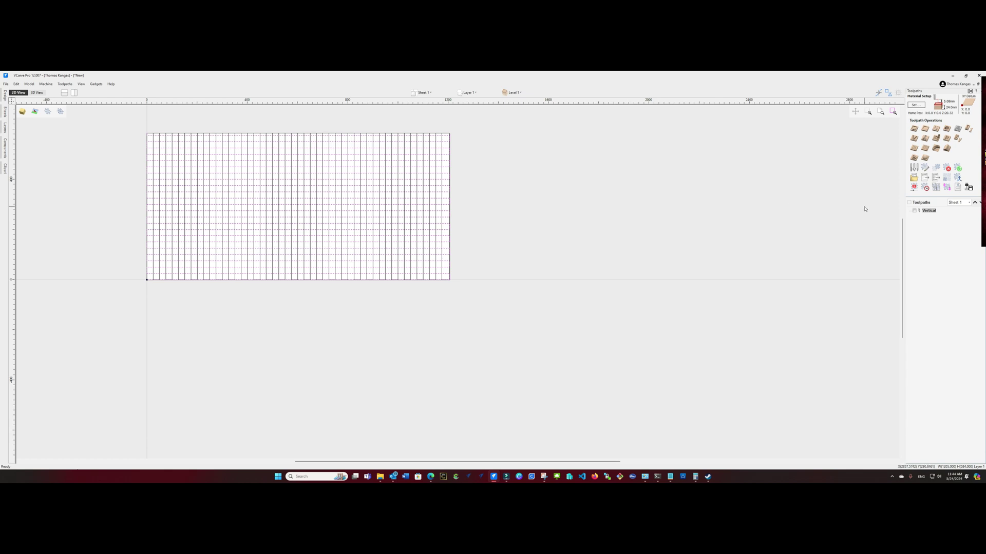
click(914, 130)
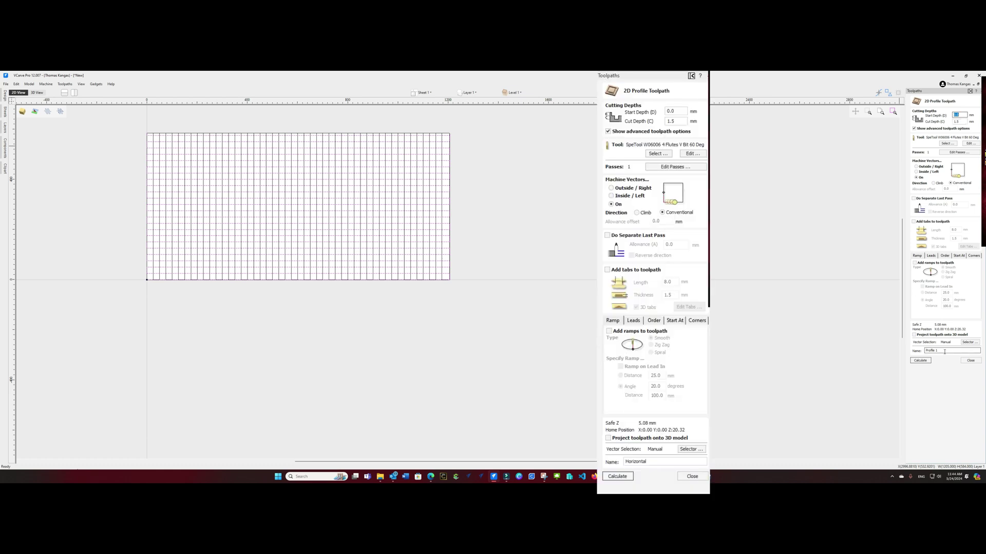
drag(945, 351, 910, 355)
text(Horizontal)
click(920, 360)
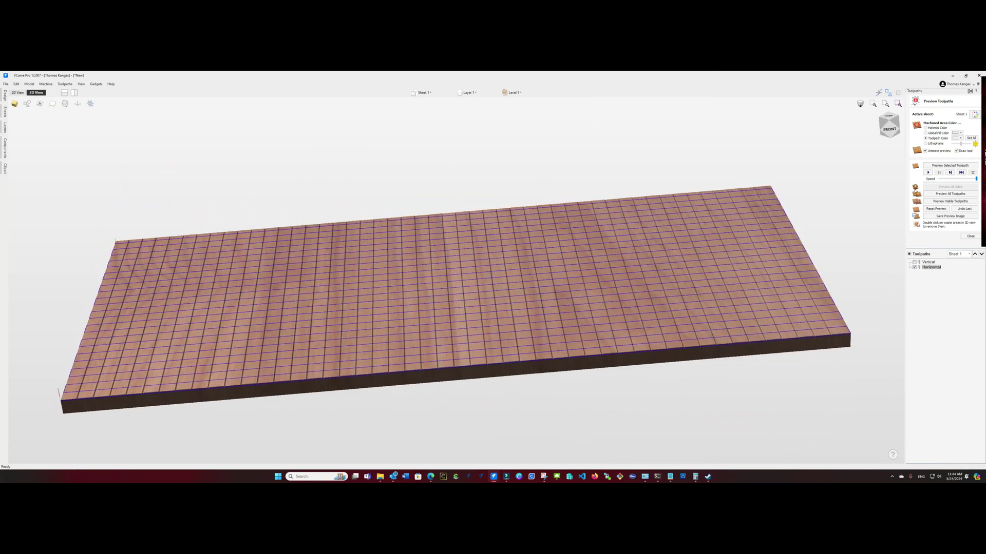
Animate both toolpaths carving the full grid, then display Vertical and Horizontal toolpaths over the board
click(928, 172)
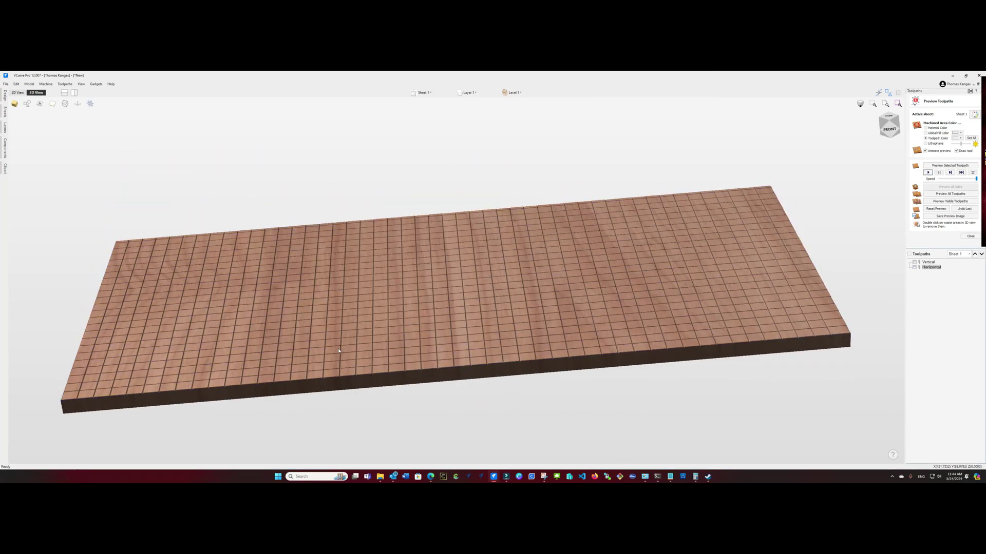
drag(338, 351, 286, 373)
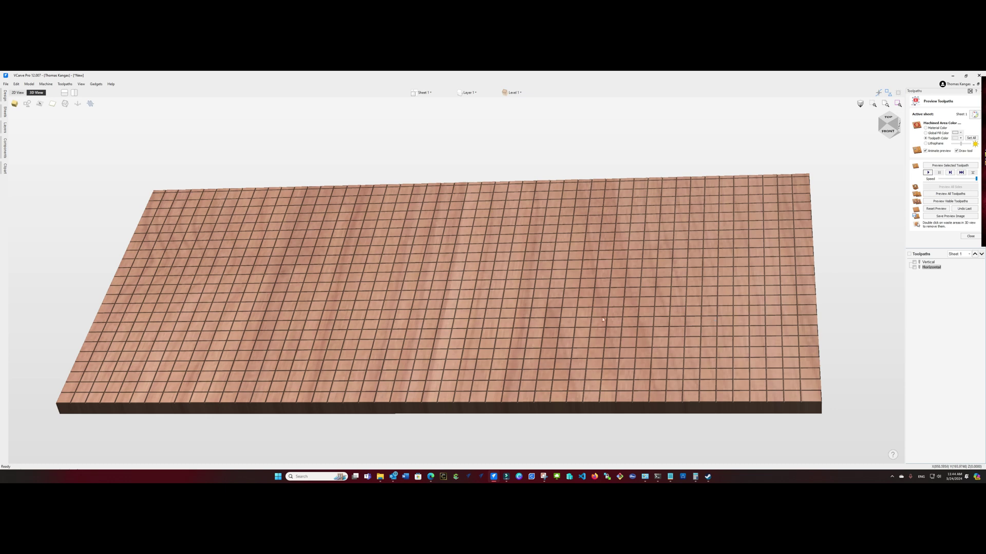
click(970, 236)
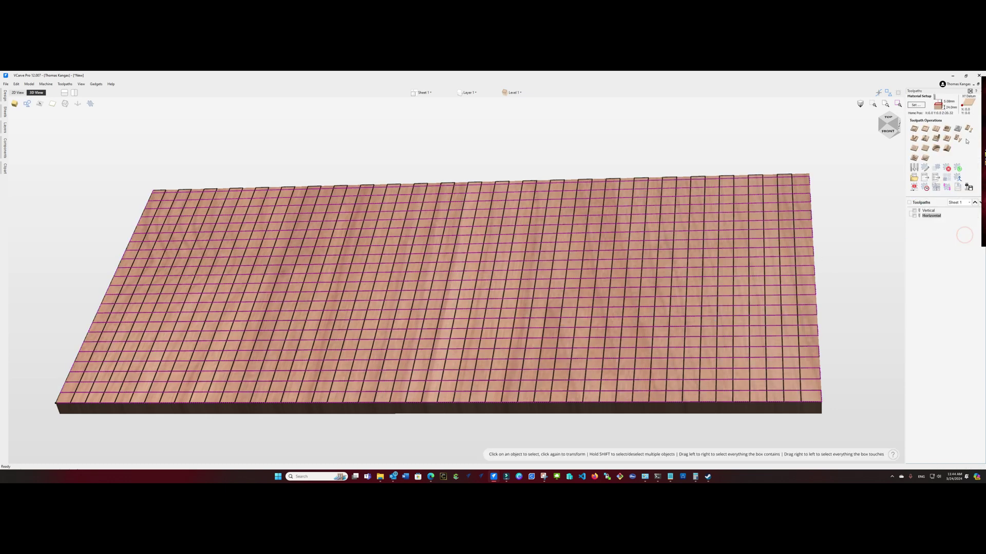
click(909, 203)
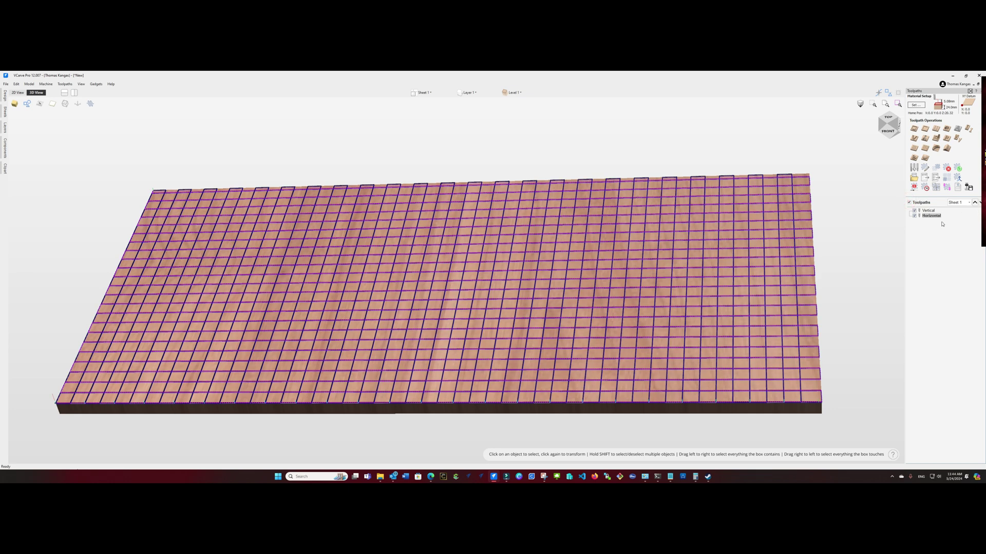
click(923, 216)
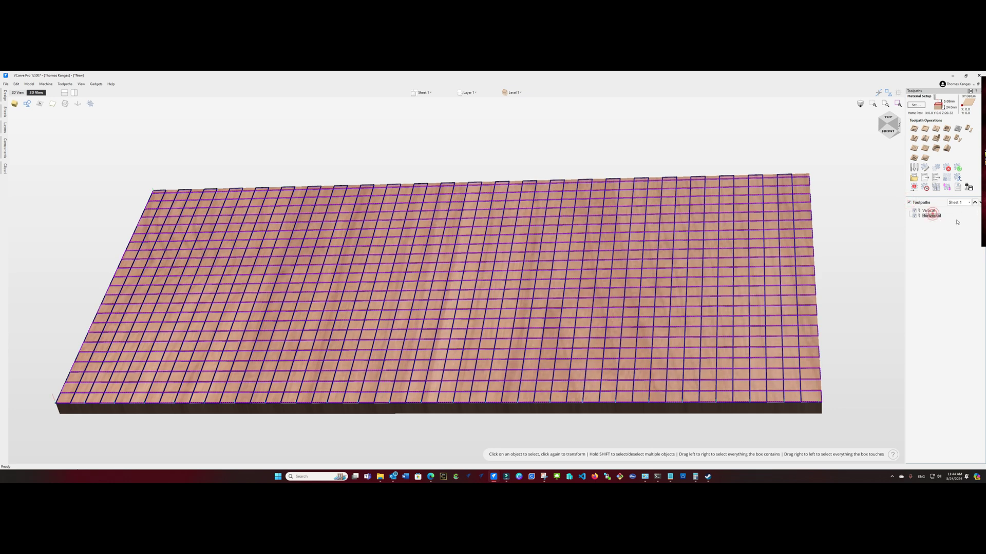
Move the Horizontal toolpath above Vertical in the cutting order and bring up Save Toolpaths
click(928, 211)
click(974, 202)
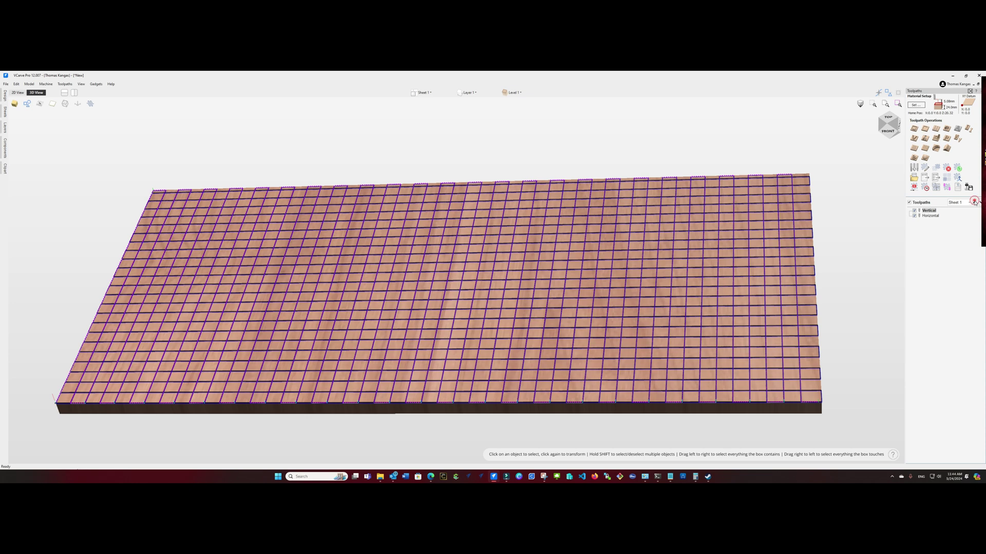
click(930, 216)
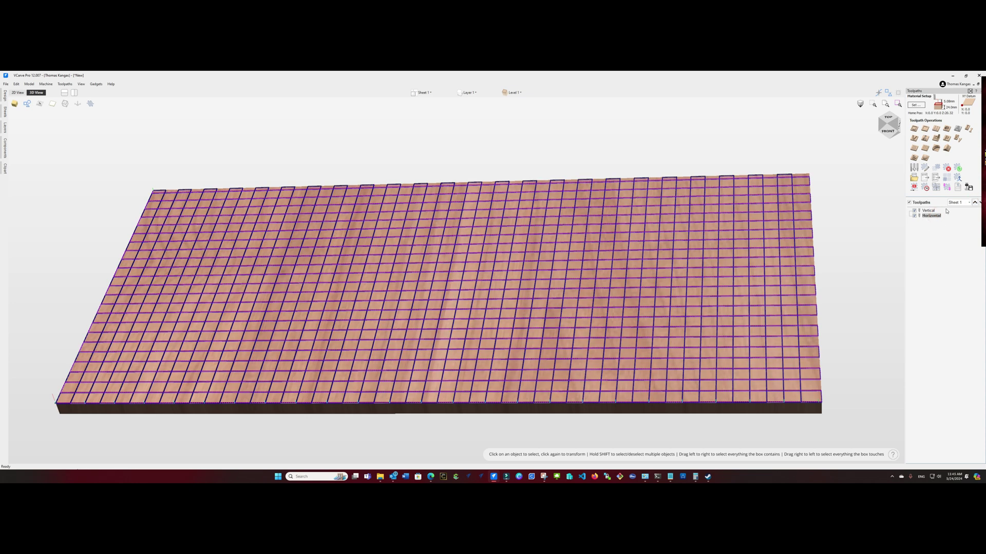
double_click(893, 76)
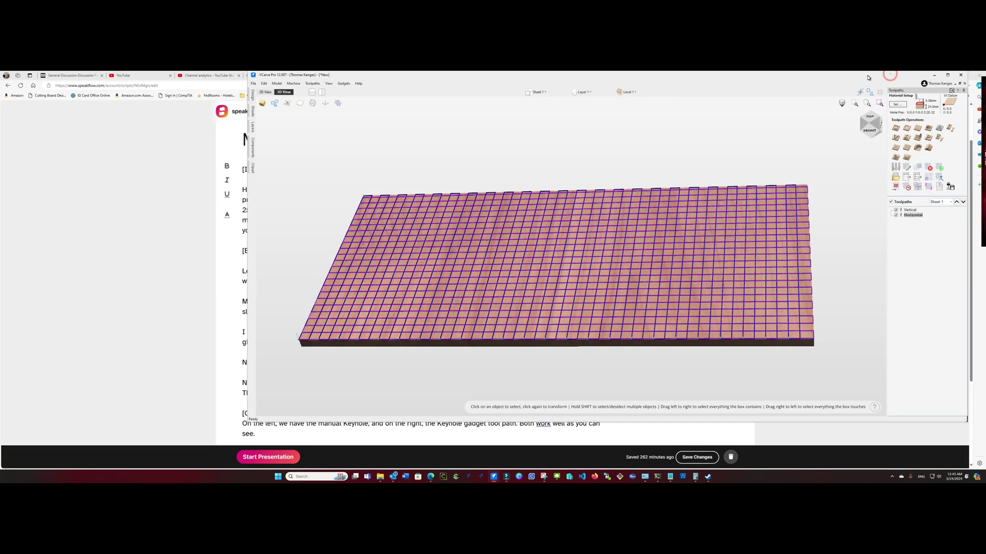
drag(867, 78, 874, 77)
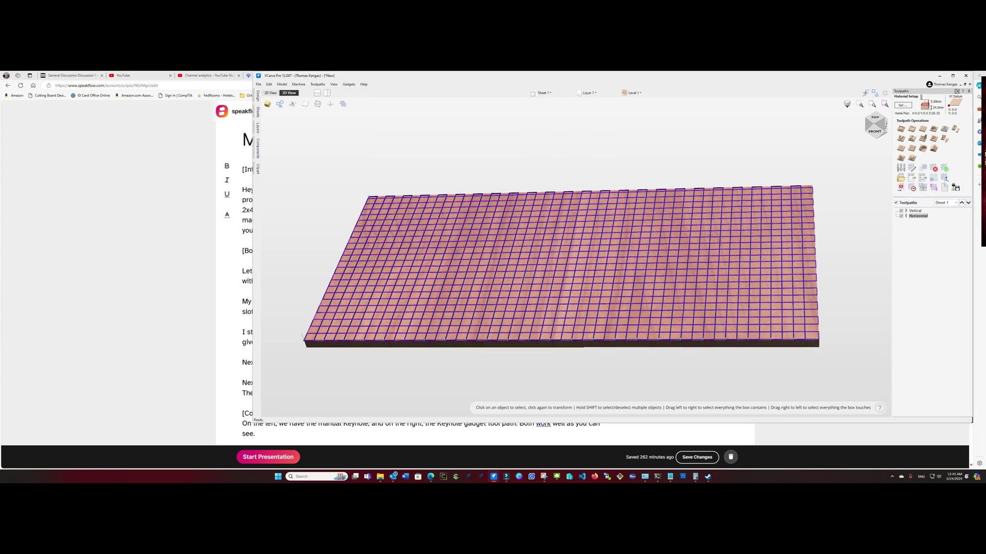
click(961, 203)
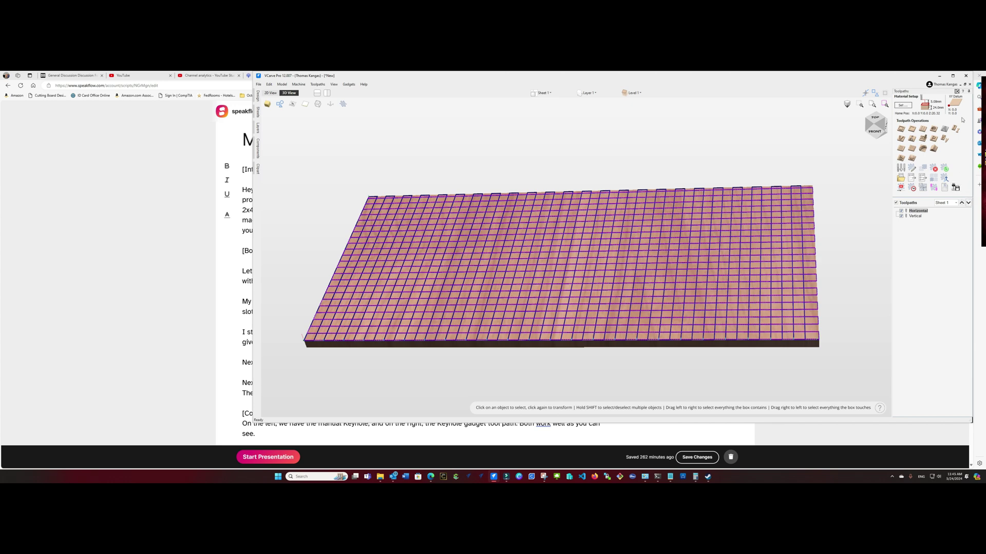
click(952, 75)
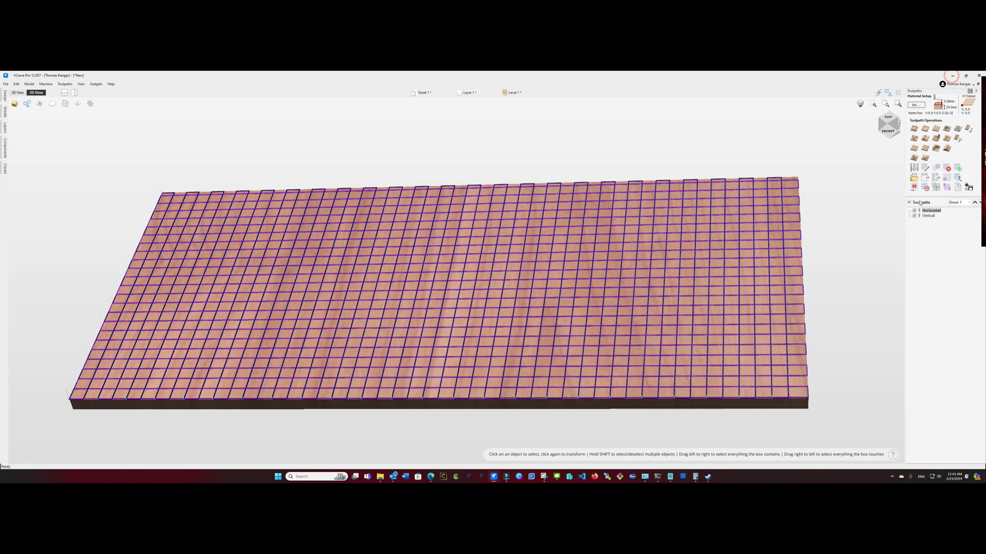
click(969, 186)
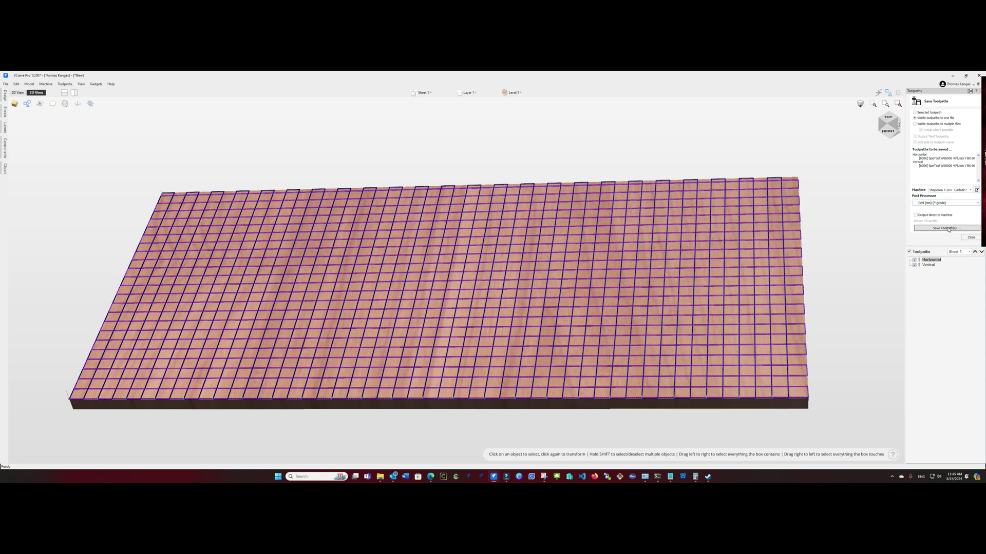
Save both toolpaths as G-code, replacing the existing spoilboard_grid.gcode file
click(947, 228)
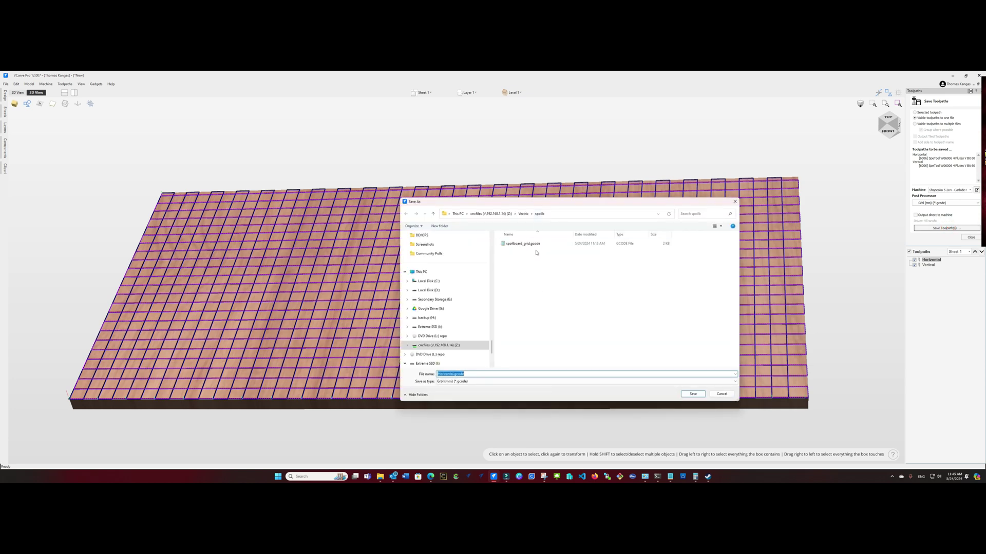
click(538, 243)
click(690, 394)
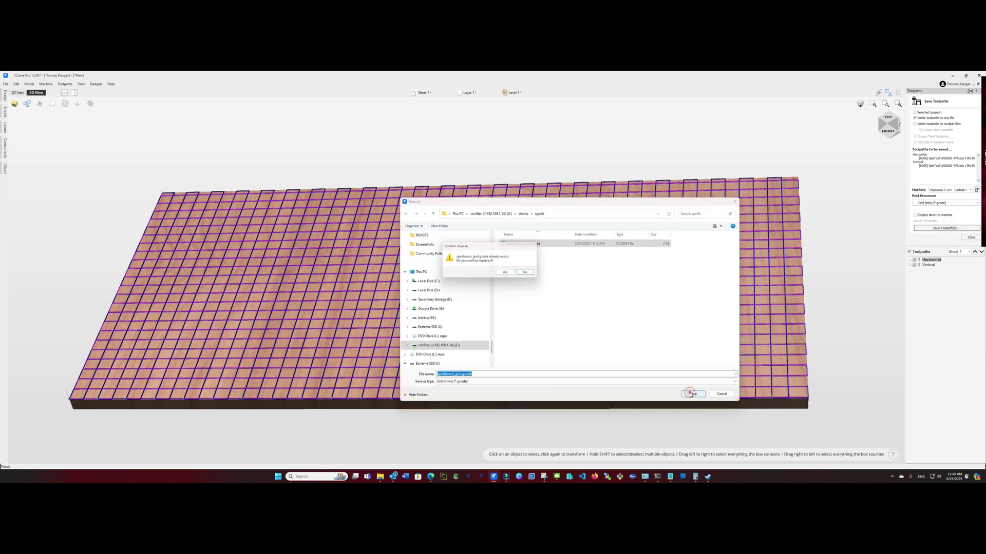
click(507, 273)
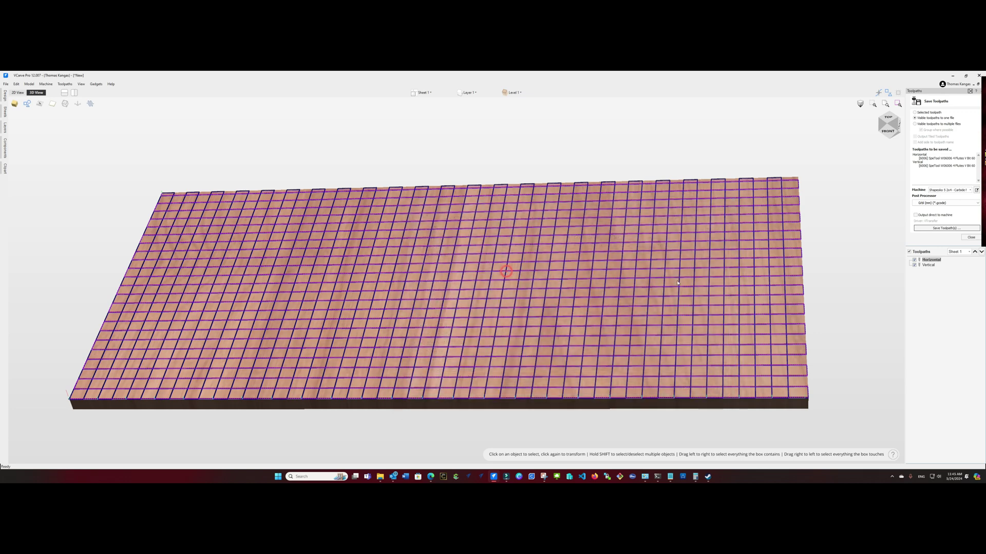